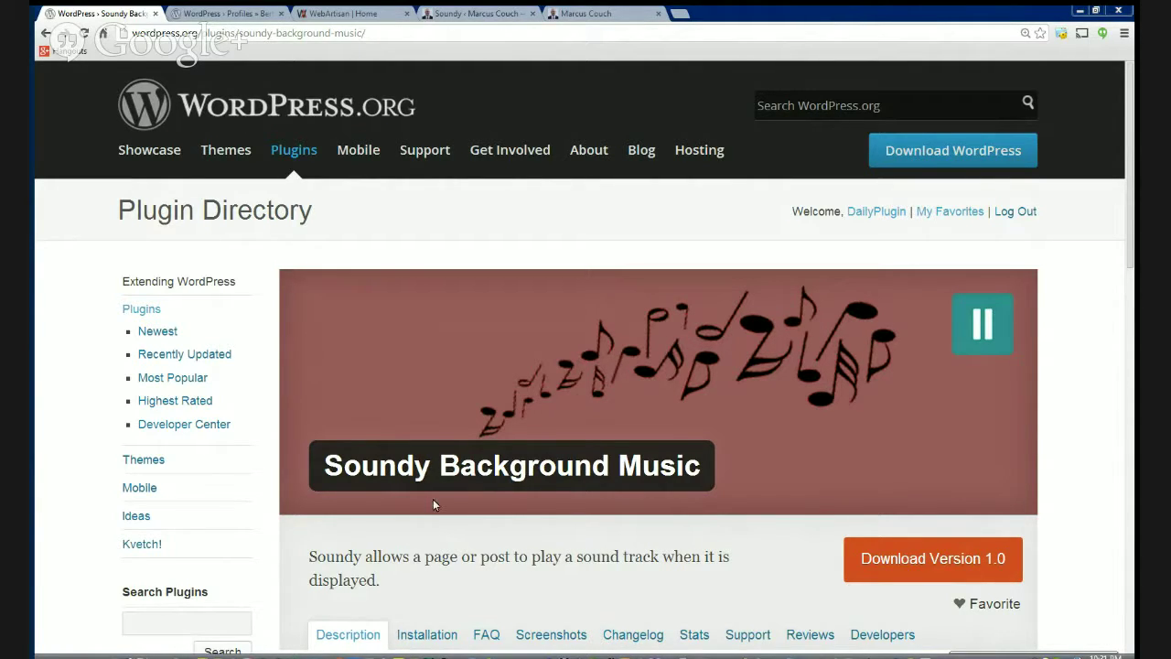
Read through the description of the Soundy Background Music plugin in the WordPress plugin directory
scroll(434, 504, down, 4)
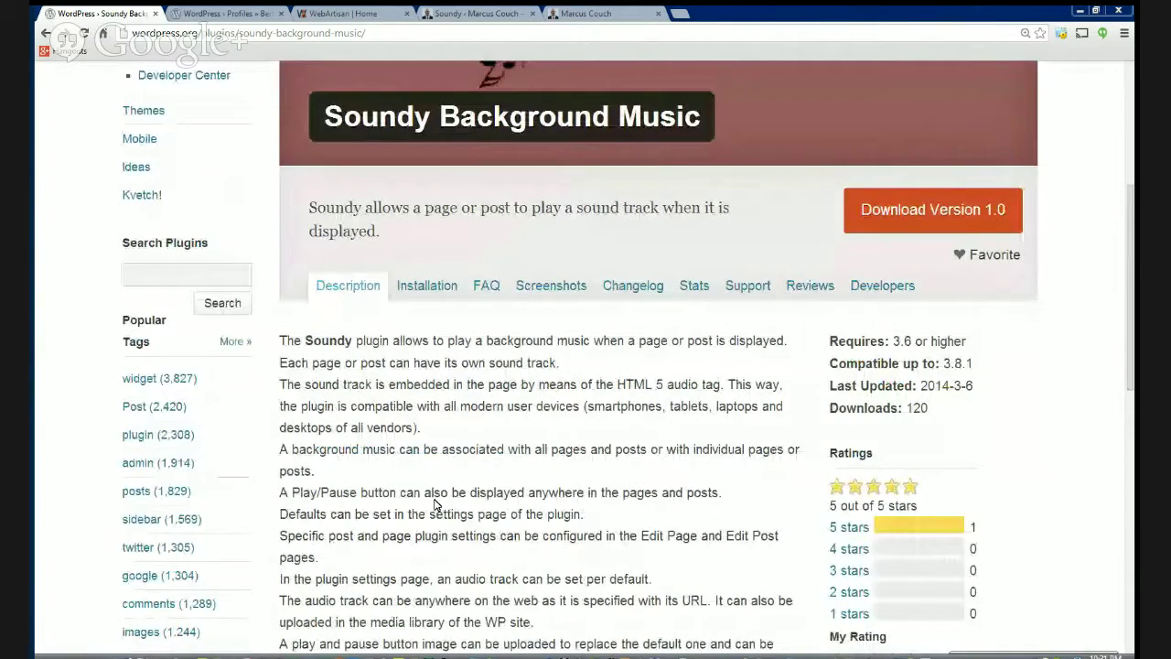
scroll(430, 506, down, 2)
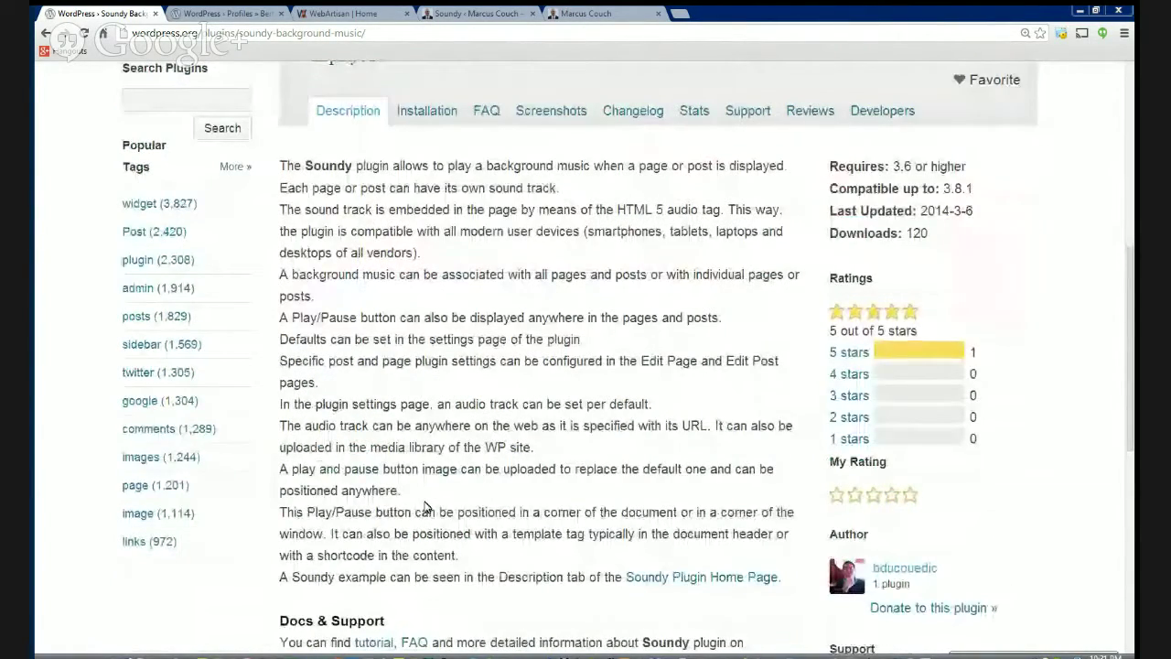
scroll(426, 506, up, 6)
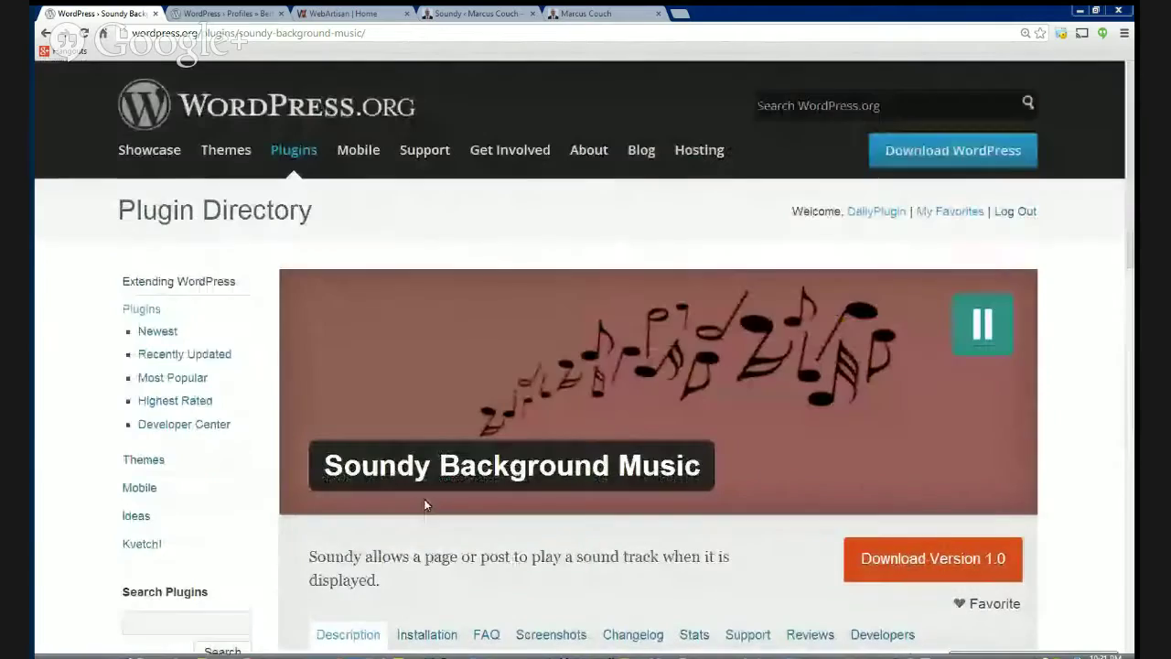
Examine the plugin's screenshots of the audio track, play/pause button, corner position, static position and page metabox settings
click(538, 636)
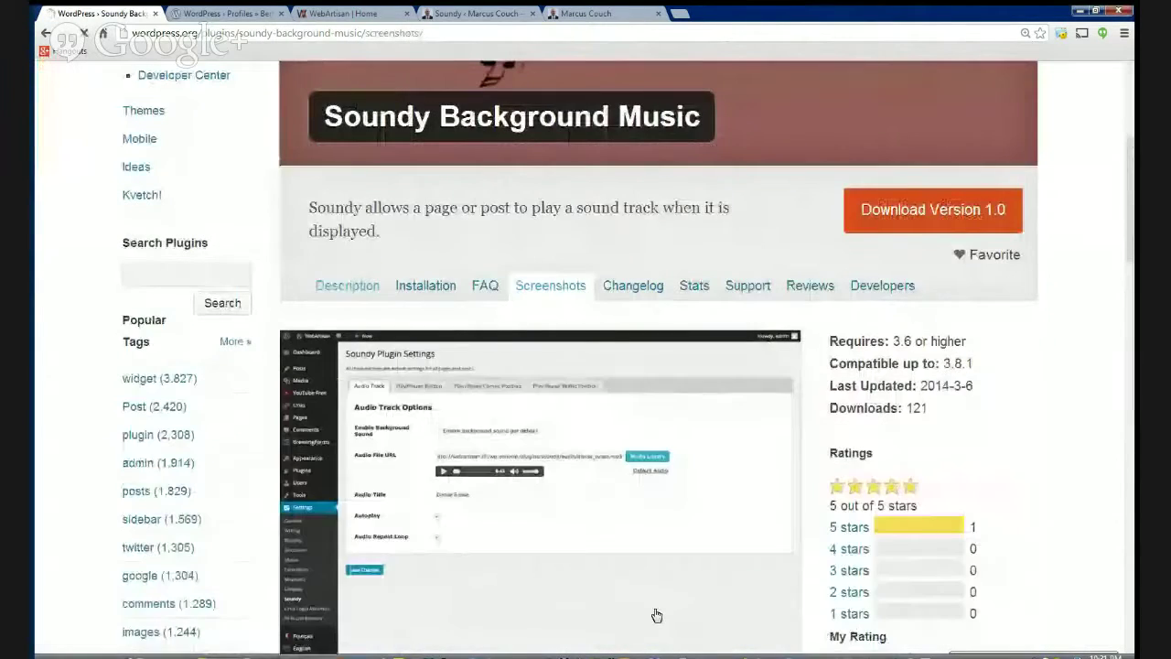
scroll(655, 615, down, 2)
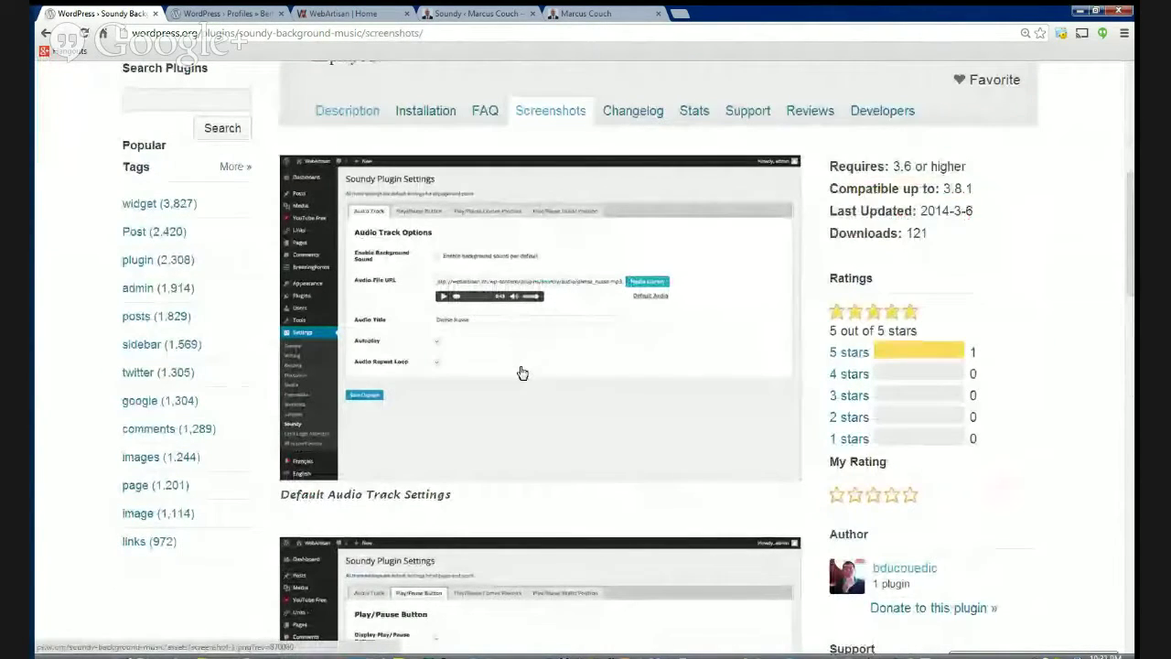
scroll(522, 373, down, 4)
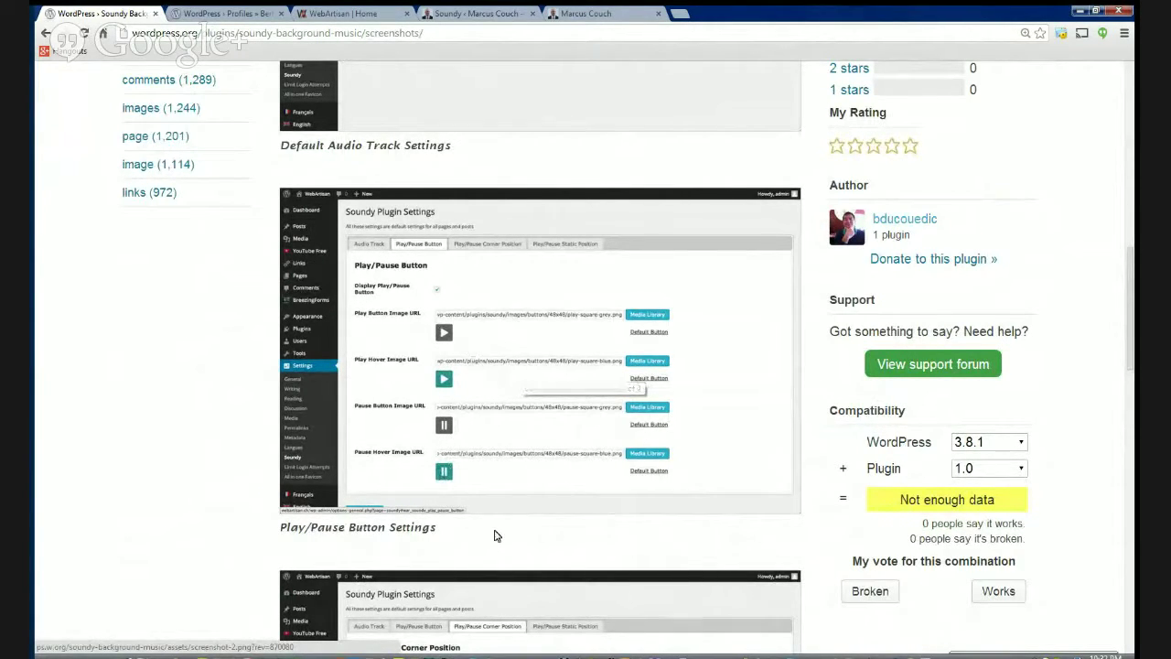
scroll(494, 536, down, 2)
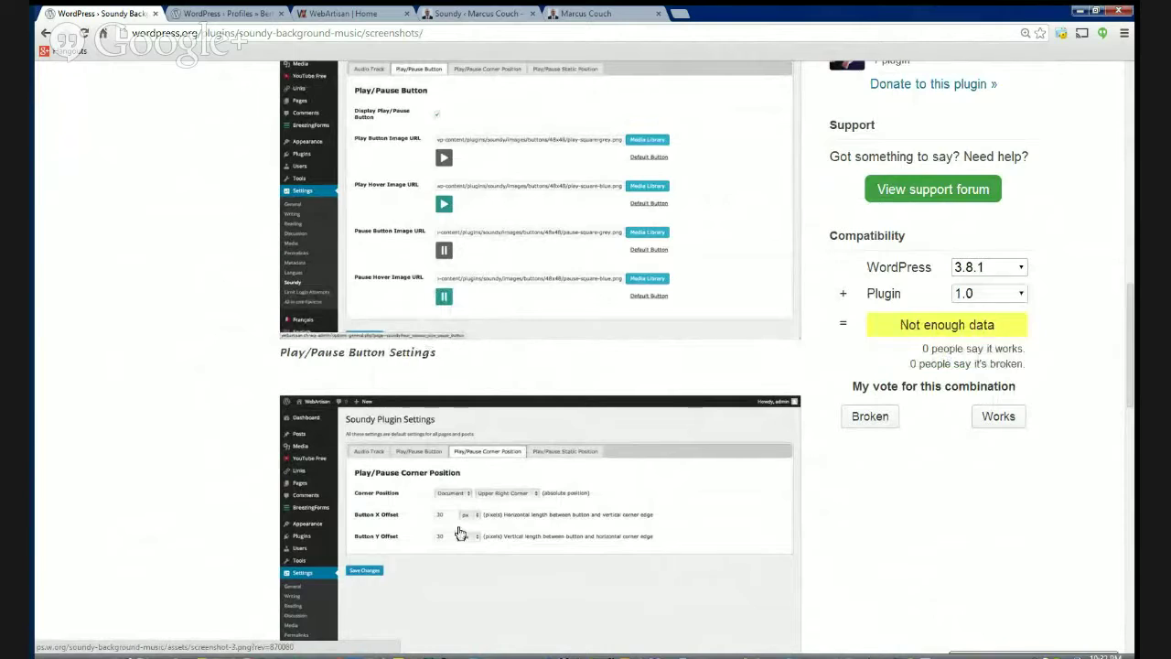
scroll(460, 534, down, 6)
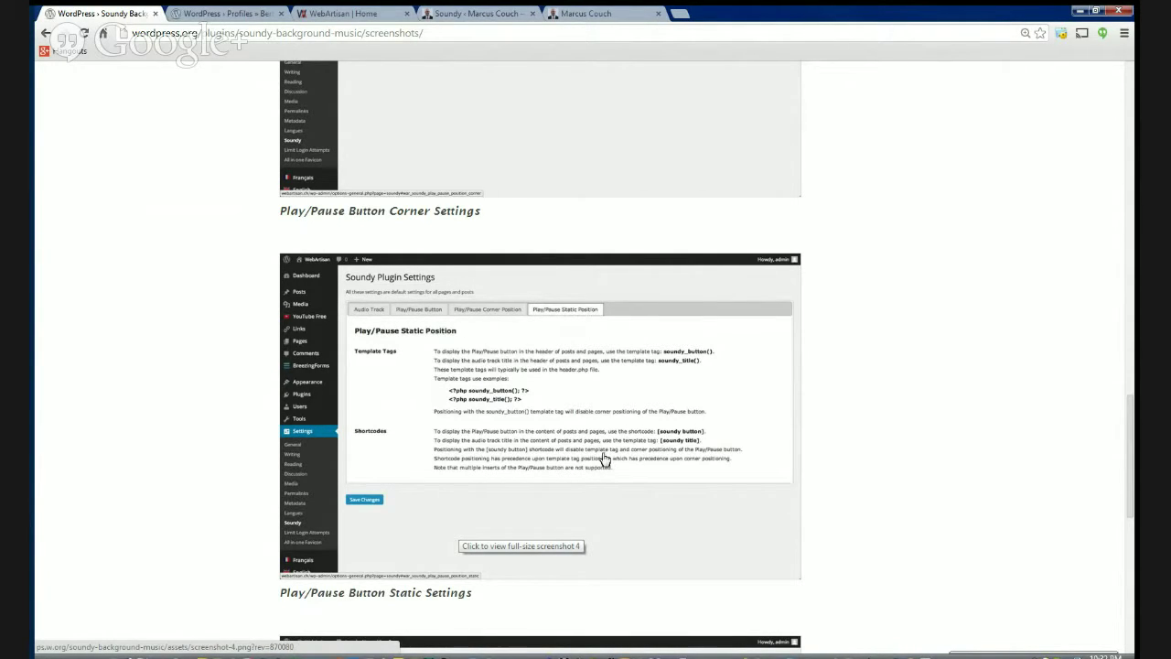
scroll(604, 457, down, 4)
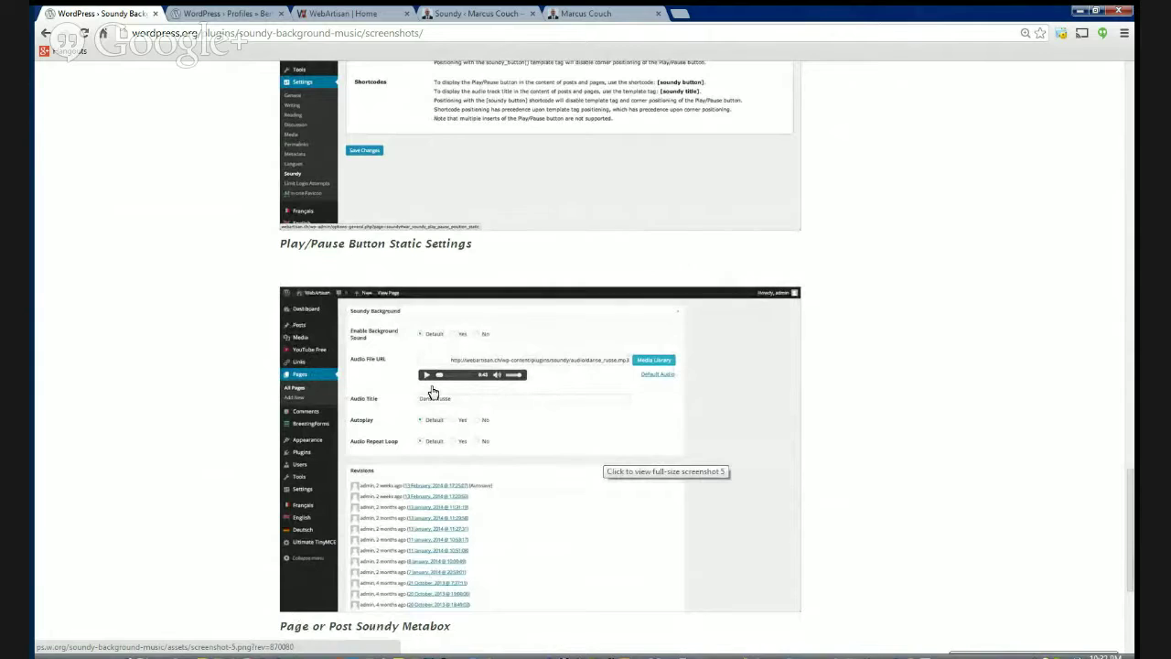
scroll(652, 431, down, 3)
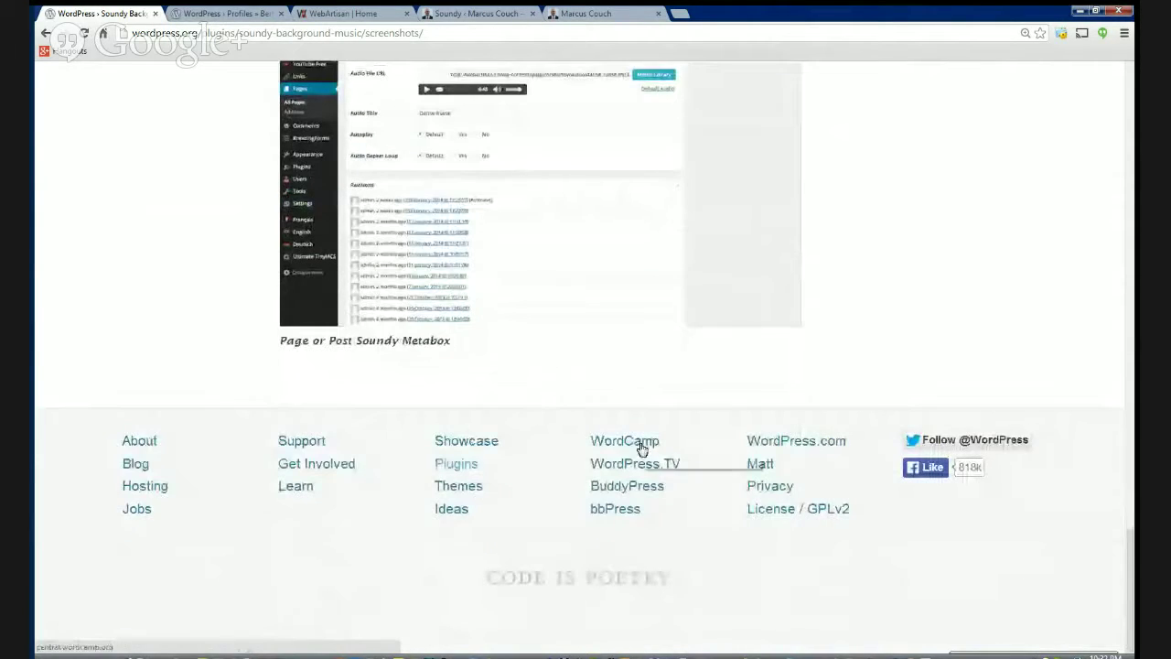
scroll(640, 445, up, 6)
scroll(605, 435, up, 10)
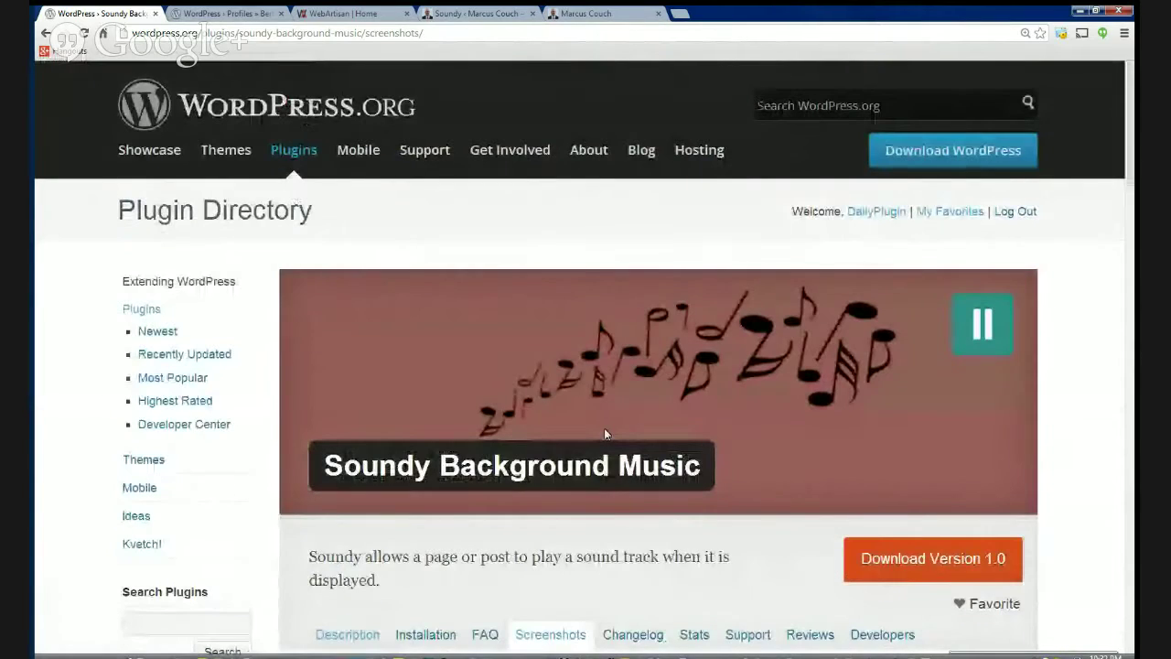
View the plugin author's WordPress.org profile and the webartisan.ch website
click(215, 13)
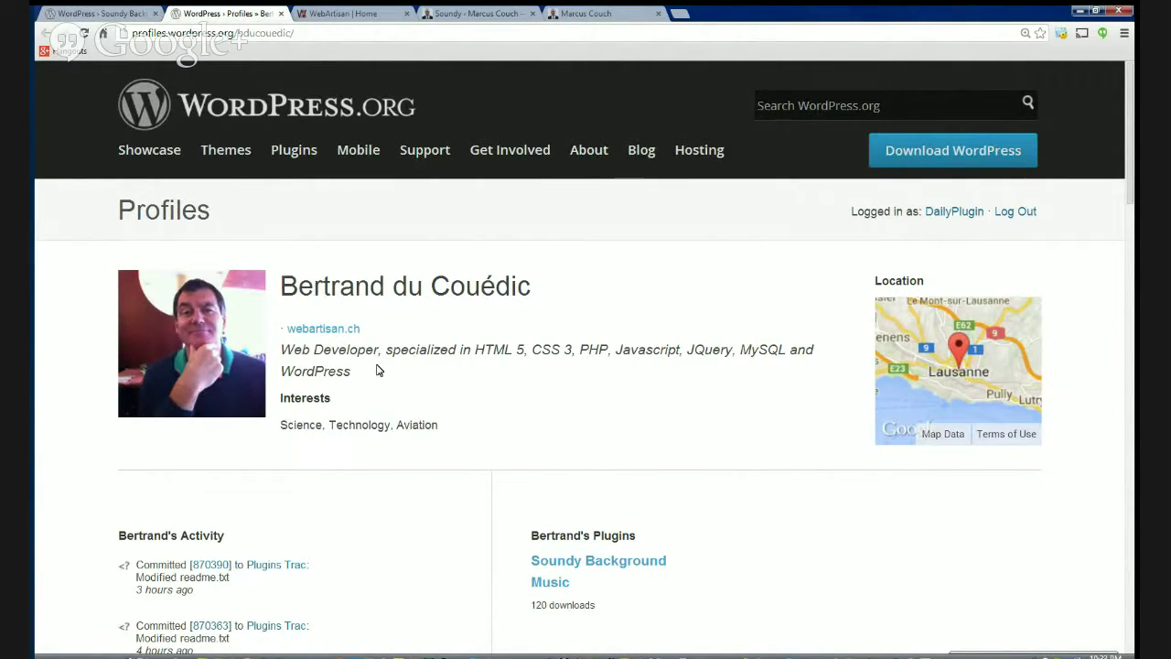
scroll(628, 453, down, 2)
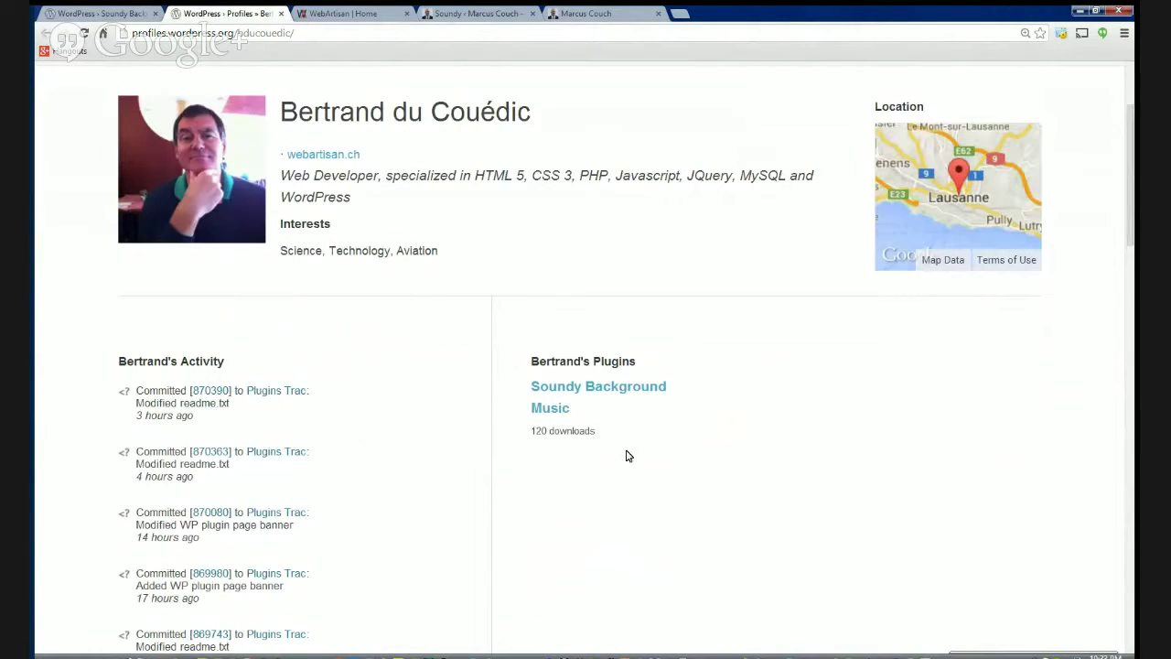
scroll(668, 459, up, 2)
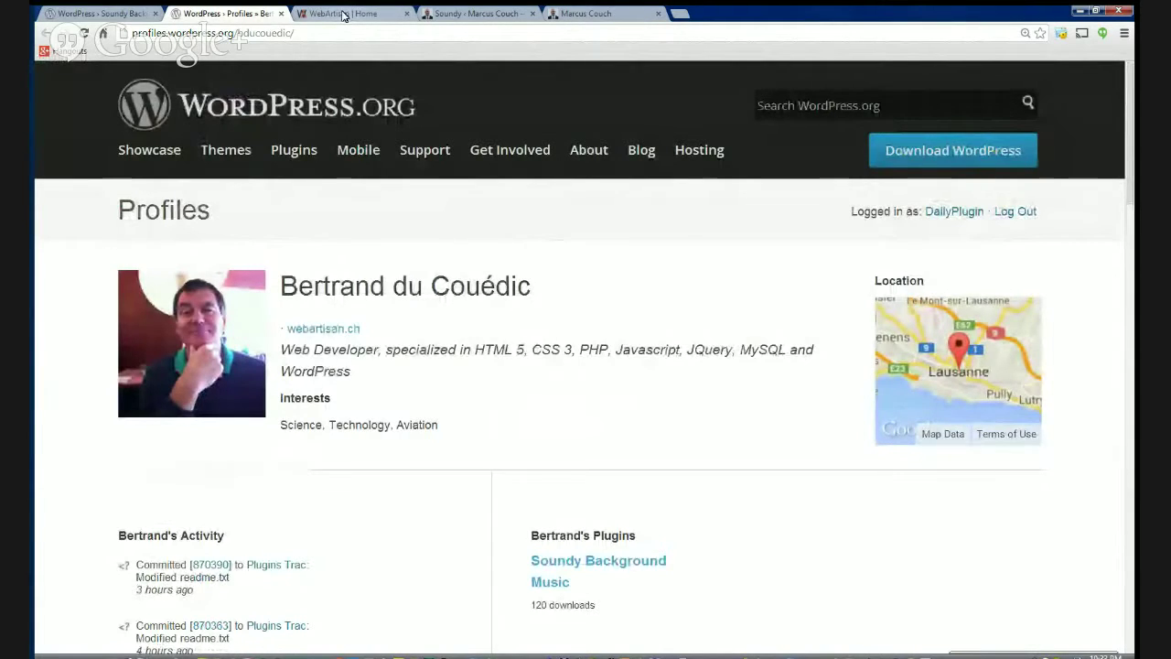
click(344, 15)
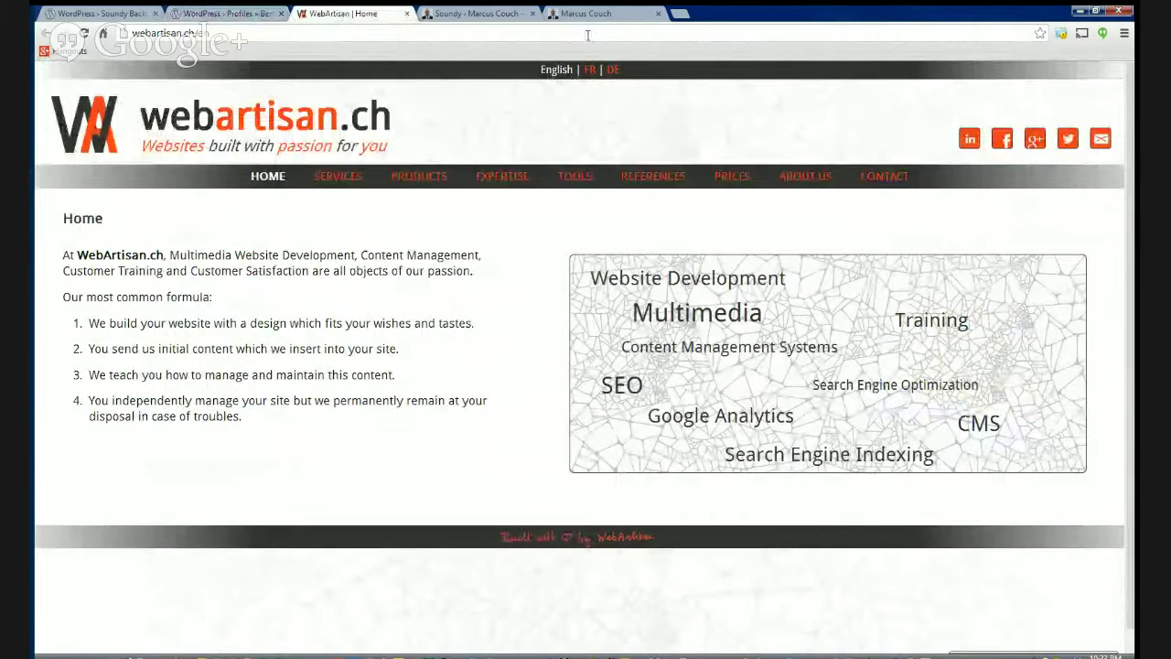
Preview the default Danse Russe audio track in the Soundy plugin settings and pause it
click(466, 14)
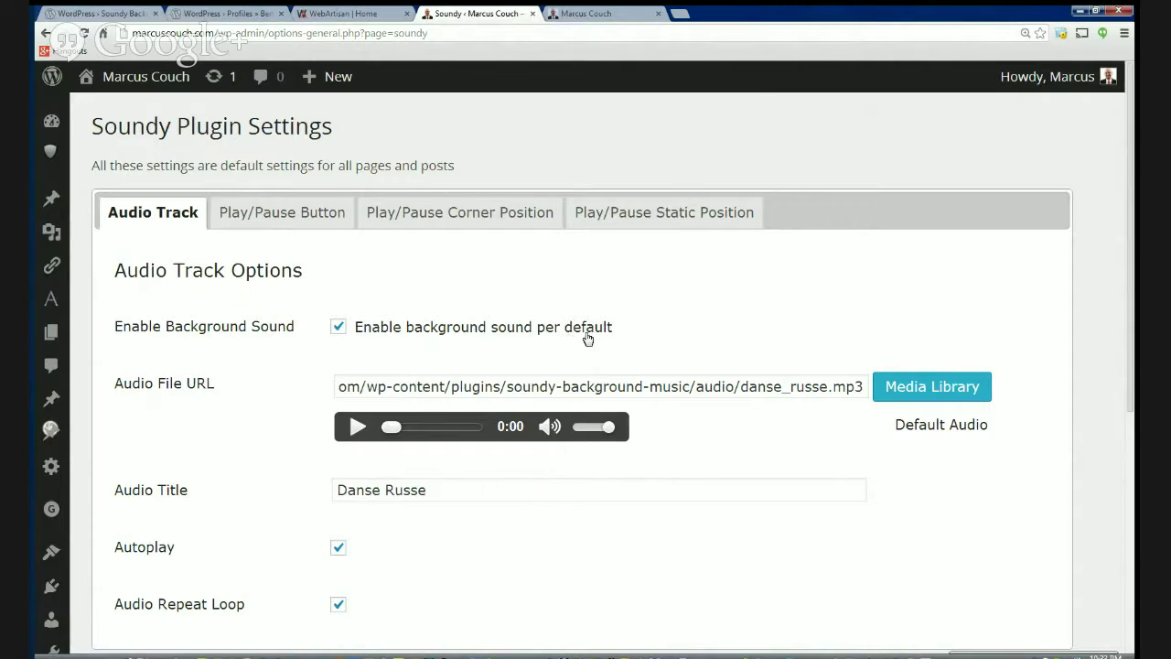
click(355, 430)
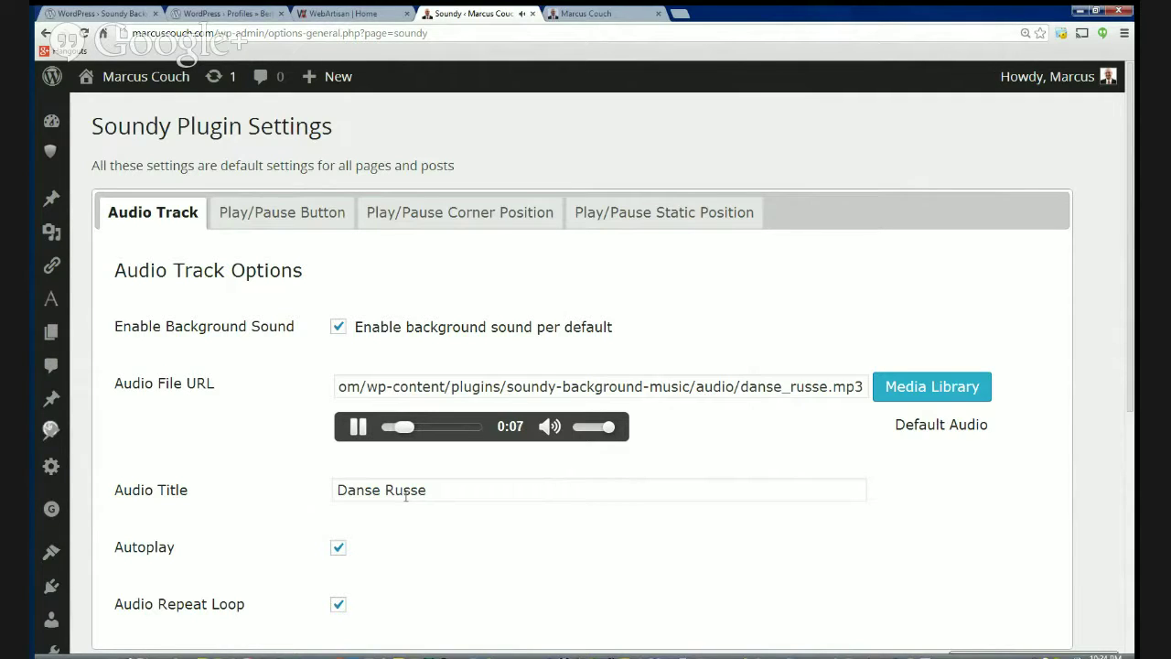
click(358, 427)
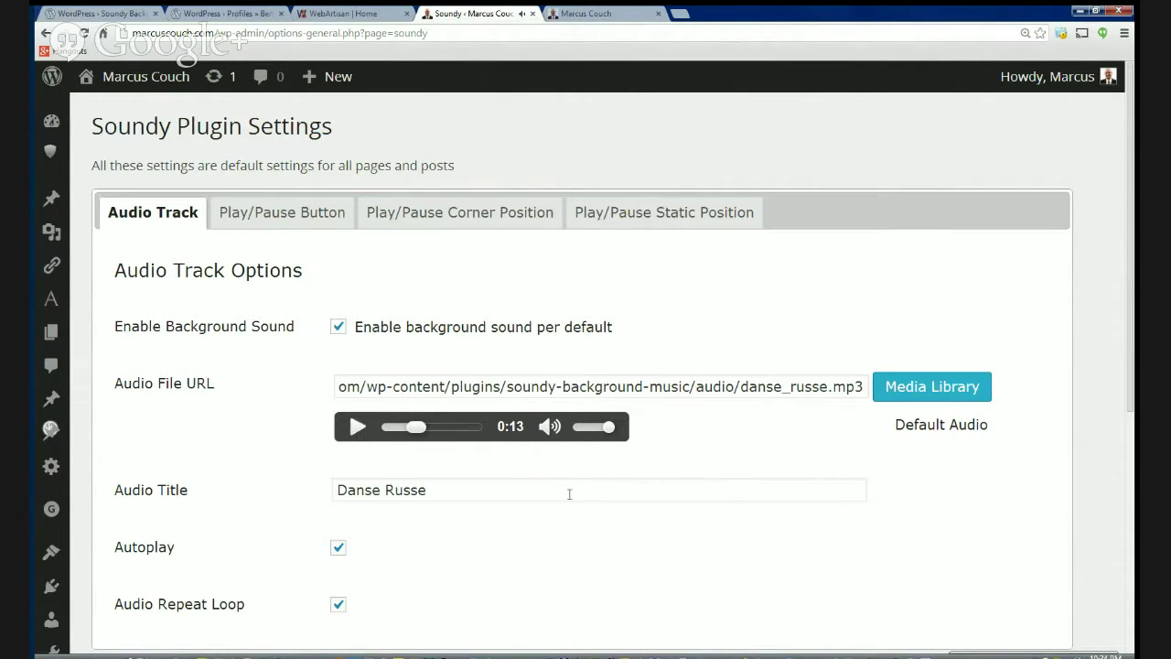
Check the background music on the site's 4Inkjets Coupon Codes page, then pause it with the on-page control
click(585, 14)
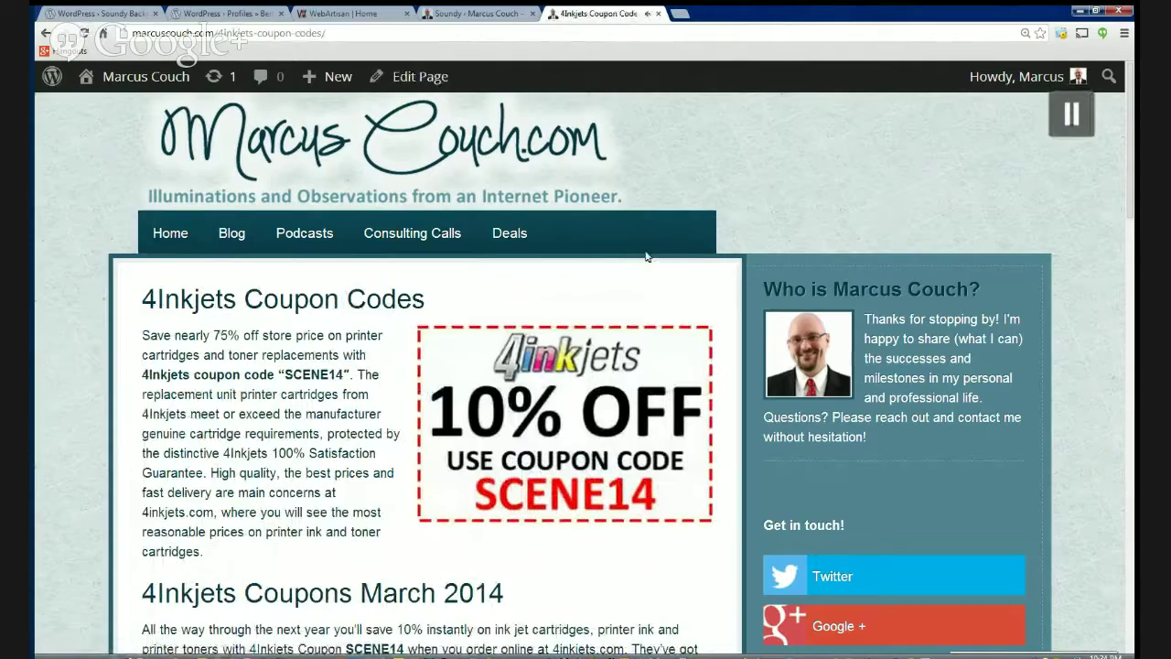
scroll(332, 435, down, 8)
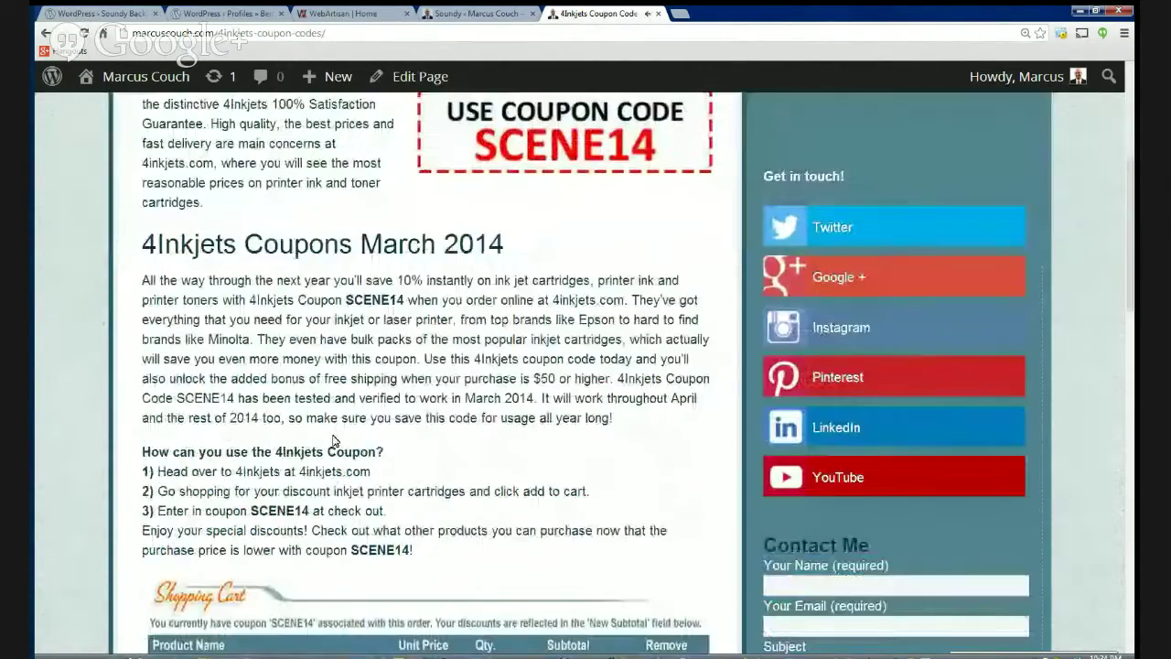
scroll(335, 442, up, 4)
scroll(335, 442, up, 4)
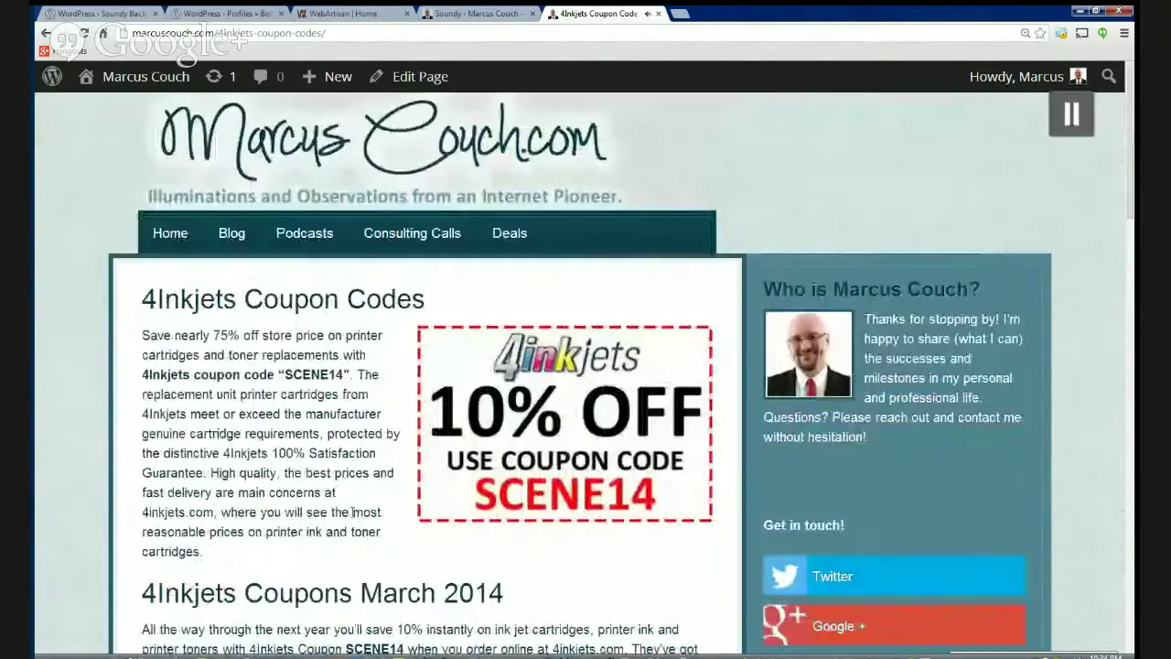
scroll(334, 443, down, 2)
scroll(335, 443, up, 2)
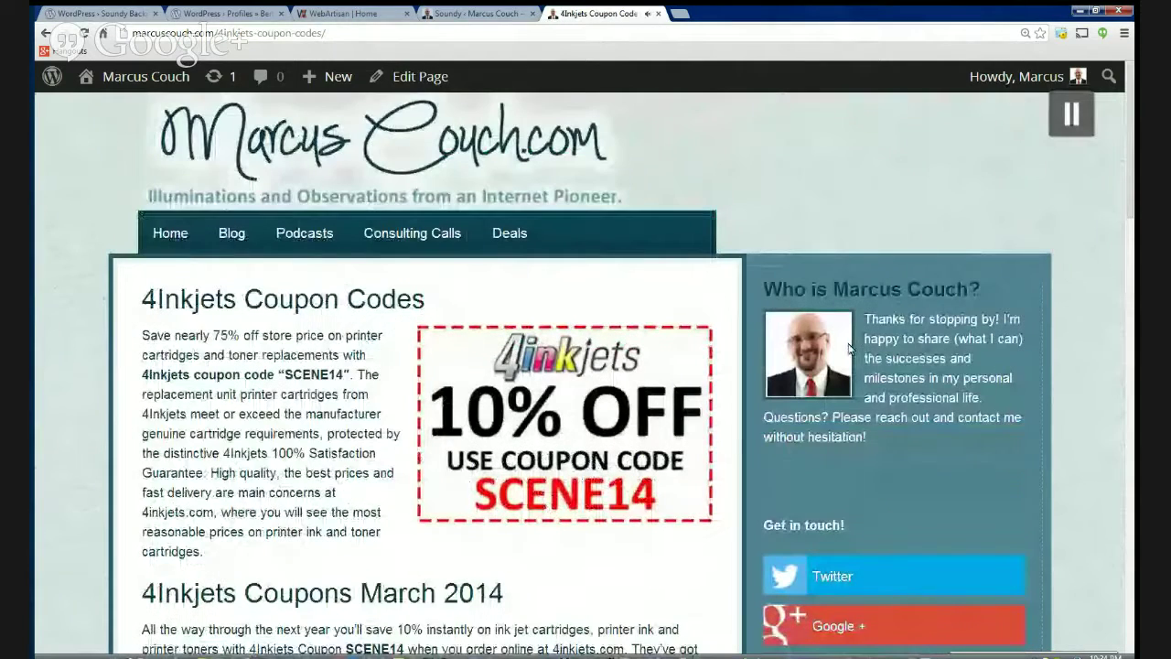
click(1089, 107)
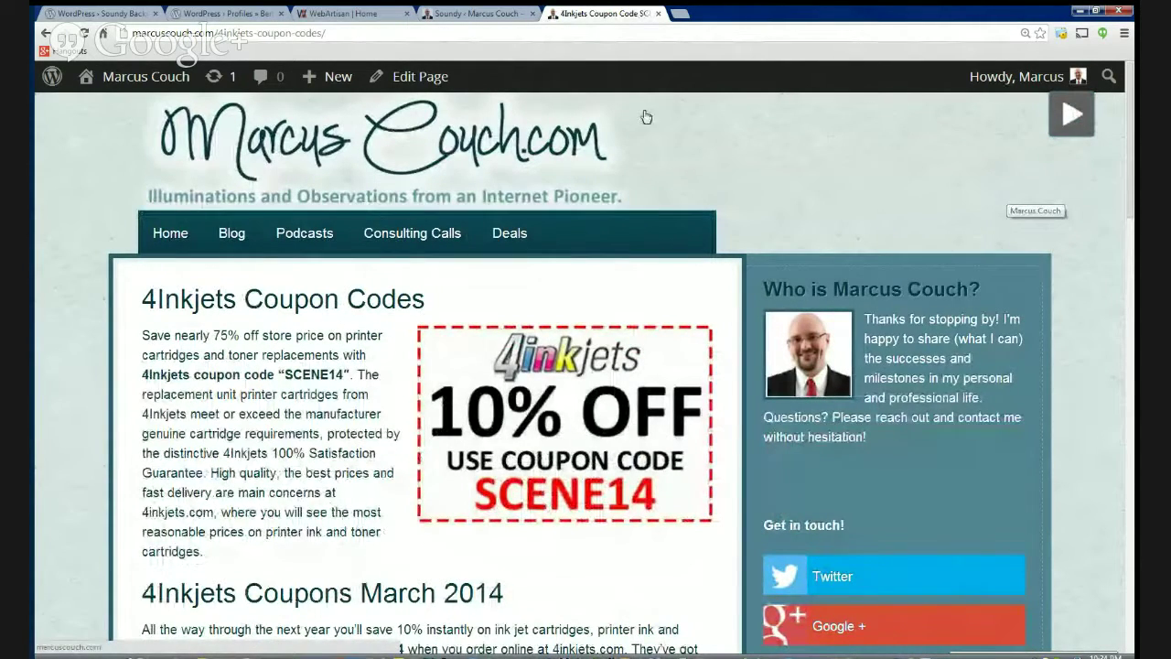
Replace the default audio file in the Soundy settings with the Funk 50 track from the media library
click(485, 15)
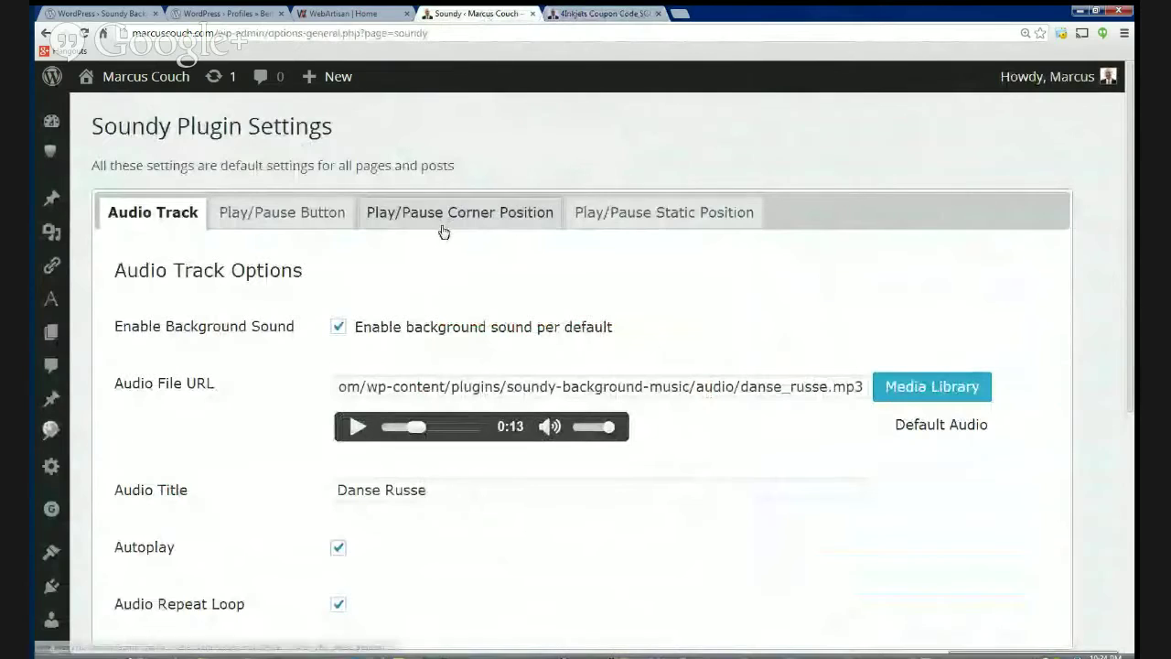
click(891, 387)
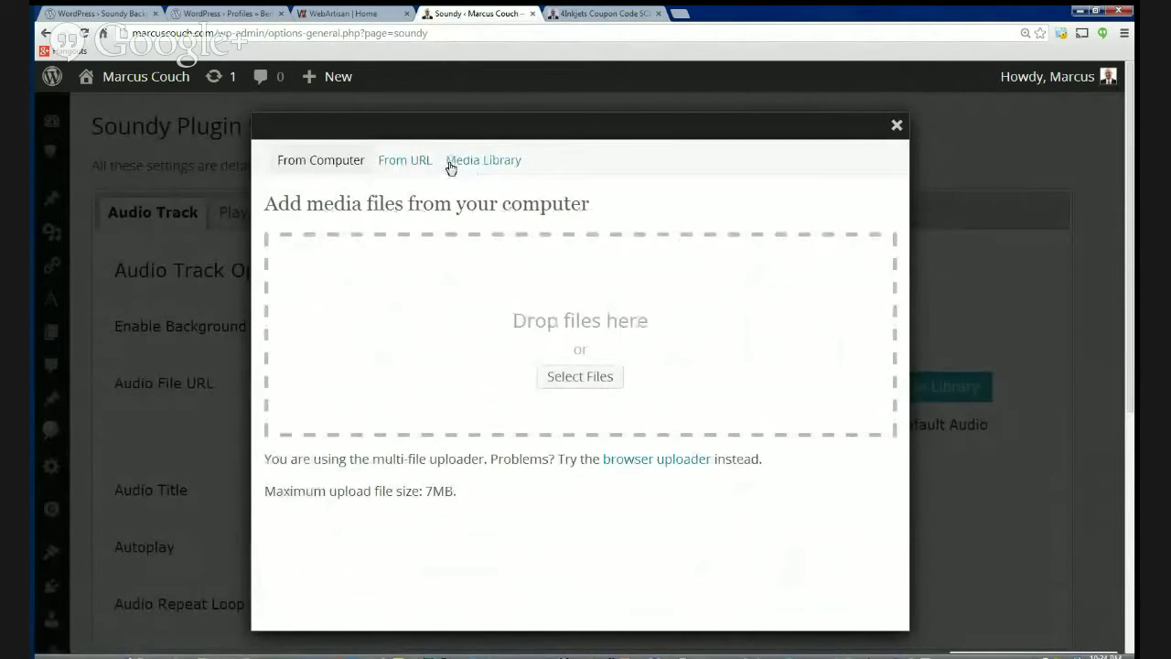
click(450, 165)
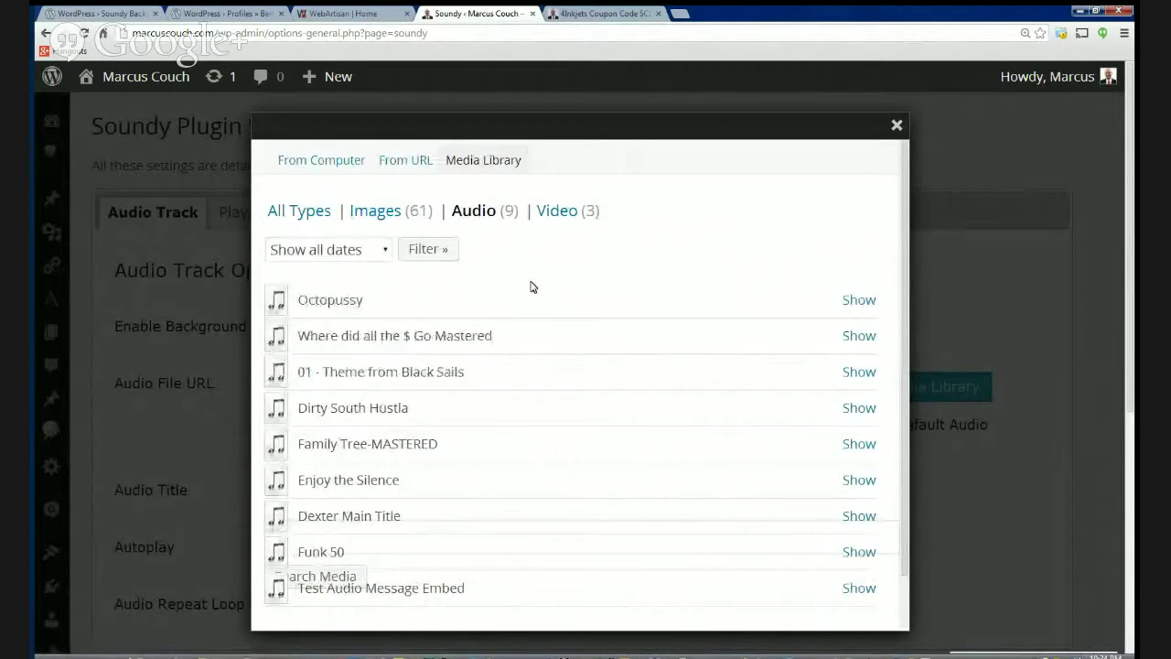
scroll(524, 302, down, 3)
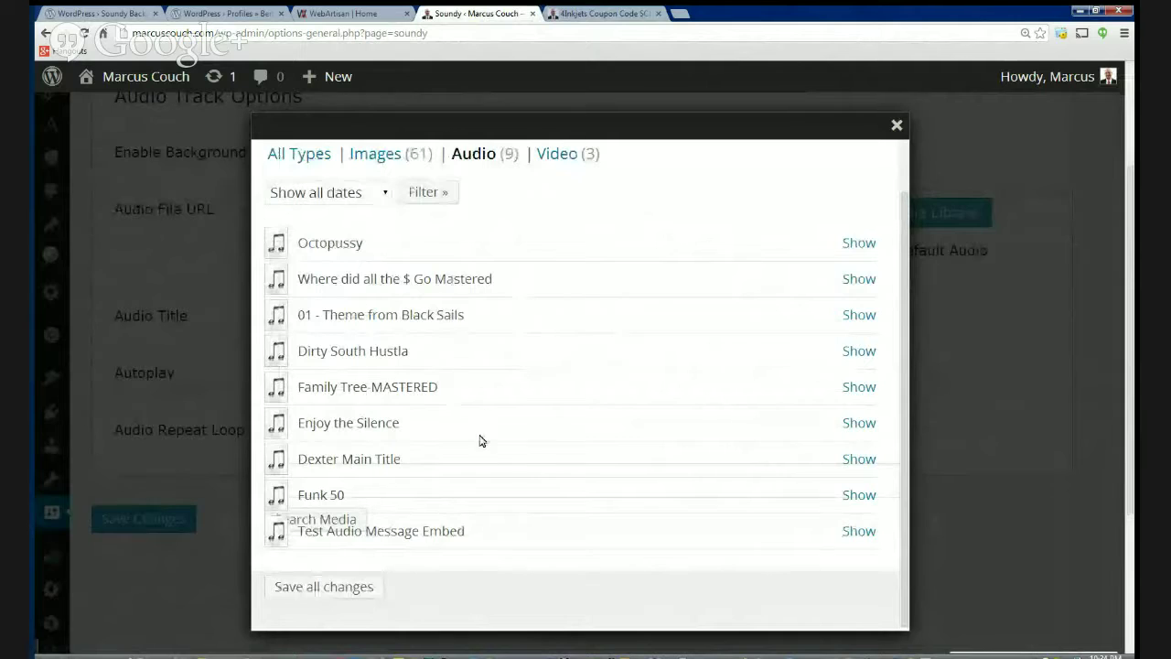
click(857, 496)
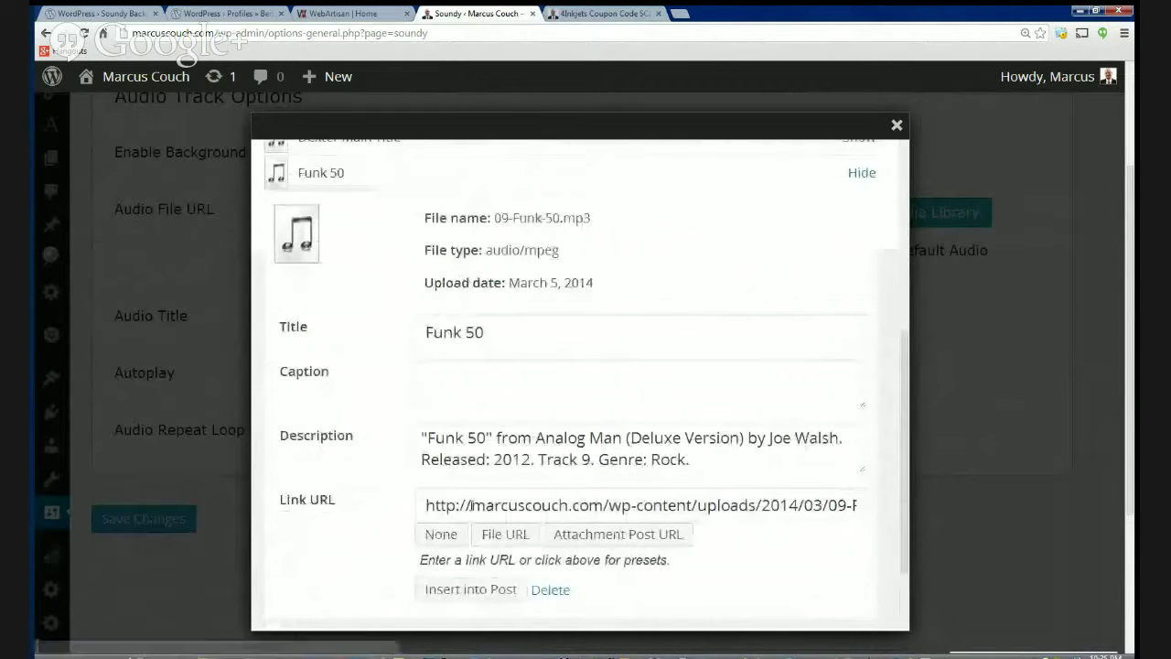
click(482, 591)
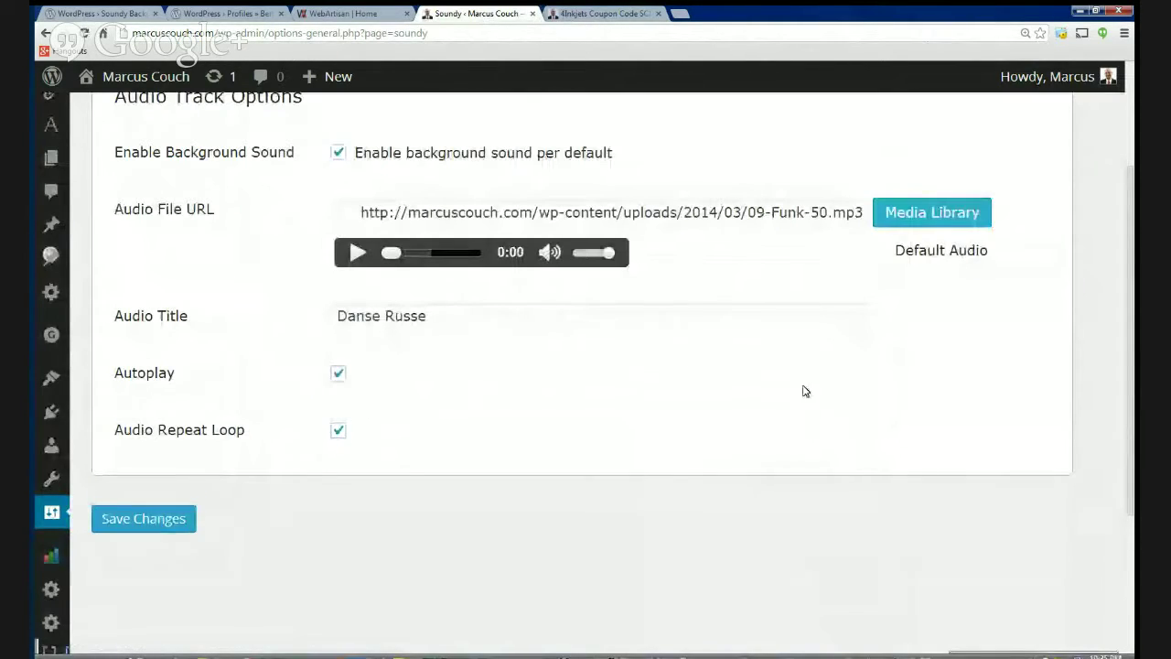
Open the site's HostGator Coupon Codes page to test the background music
click(619, 14)
mouse_move(510, 232)
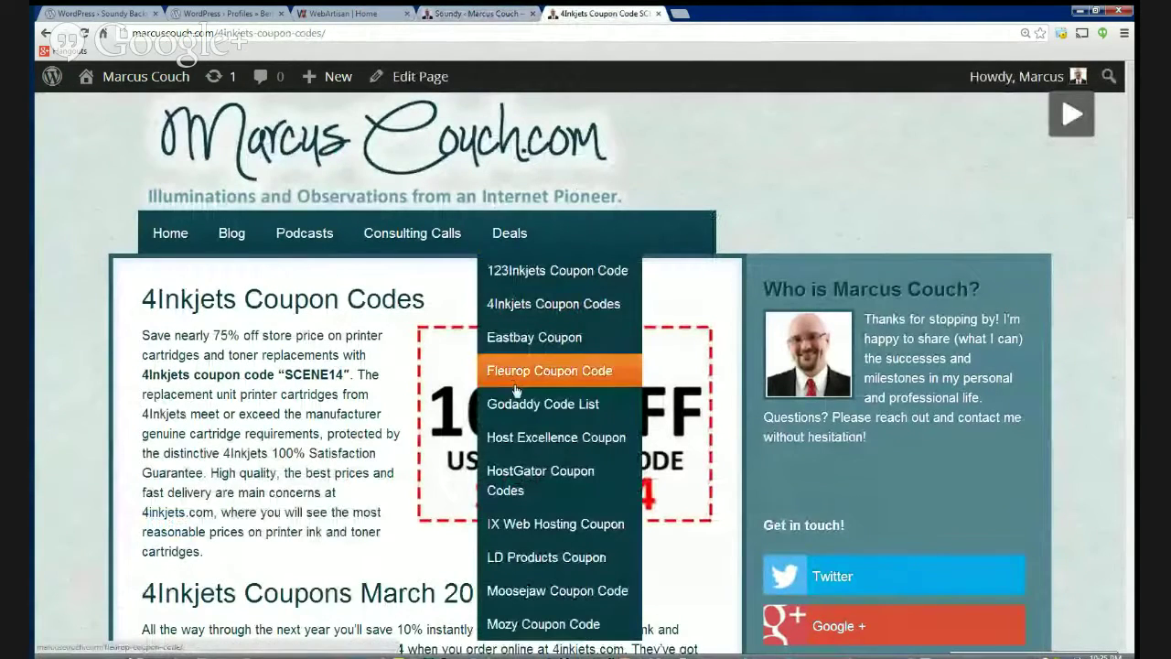
click(545, 479)
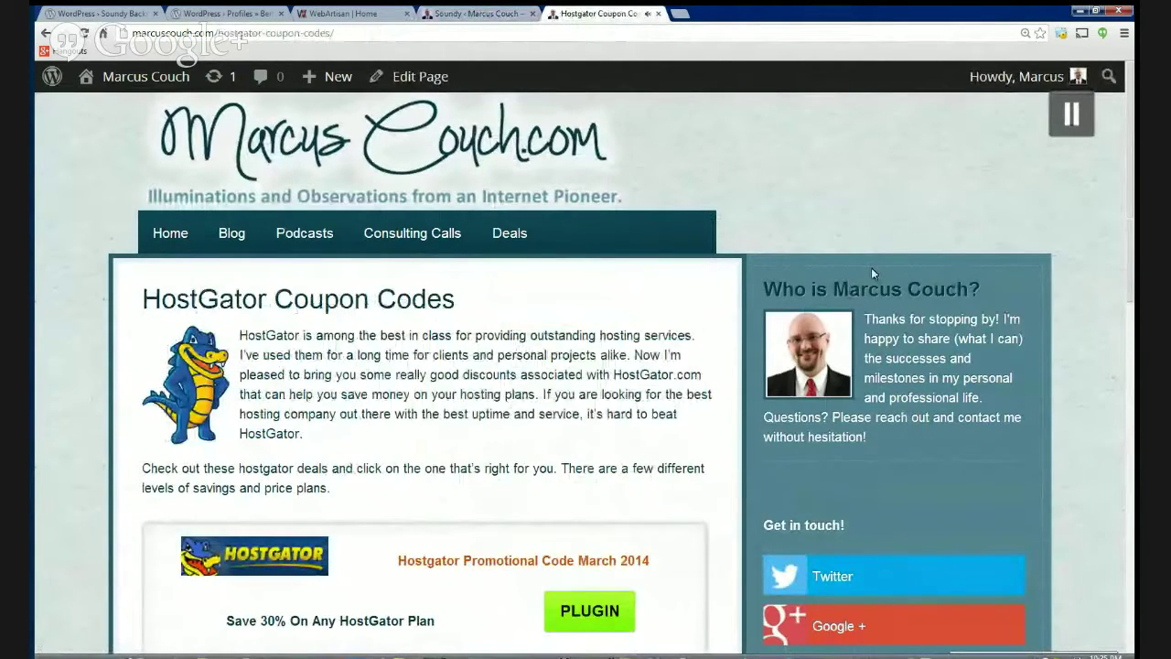
Save the Soundy settings with 09-Funk-50.mp3 as the audio file
click(485, 15)
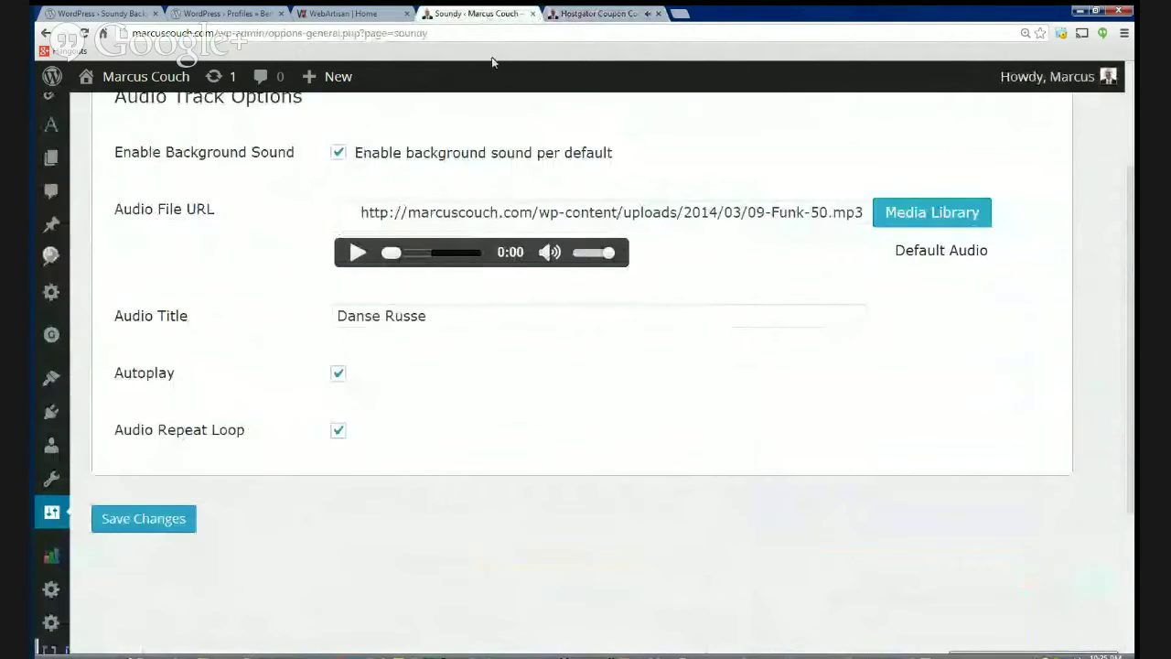
click(191, 518)
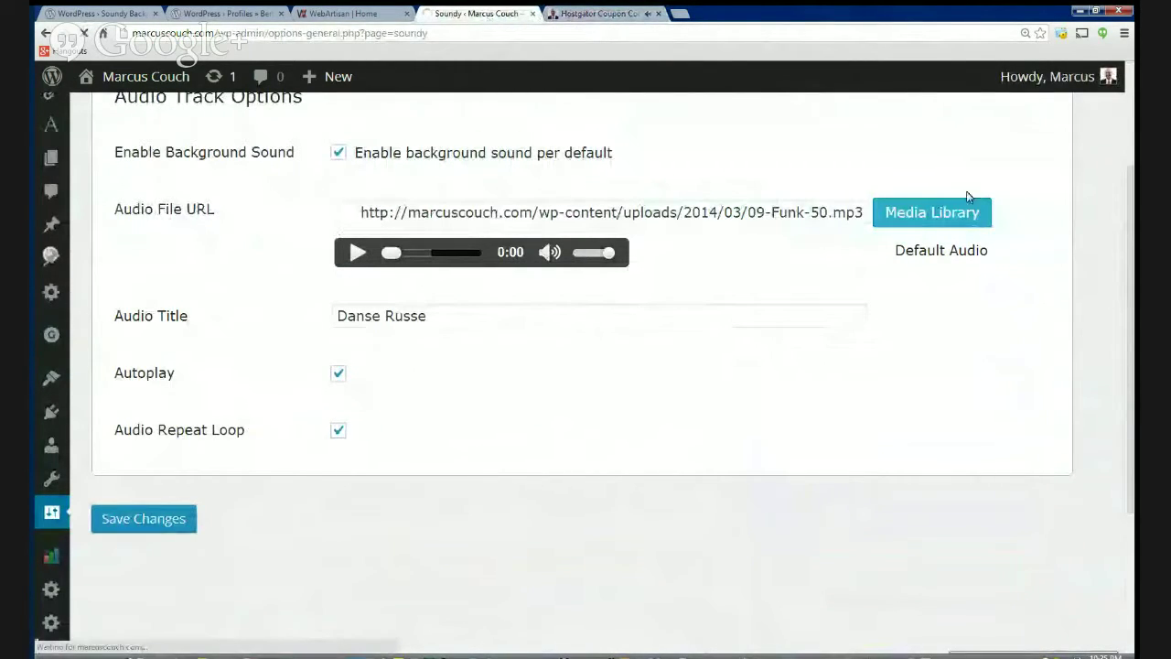
Return to the site and reopen the HostGator Coupon Codes page to test the saved background music
click(593, 13)
click(1088, 119)
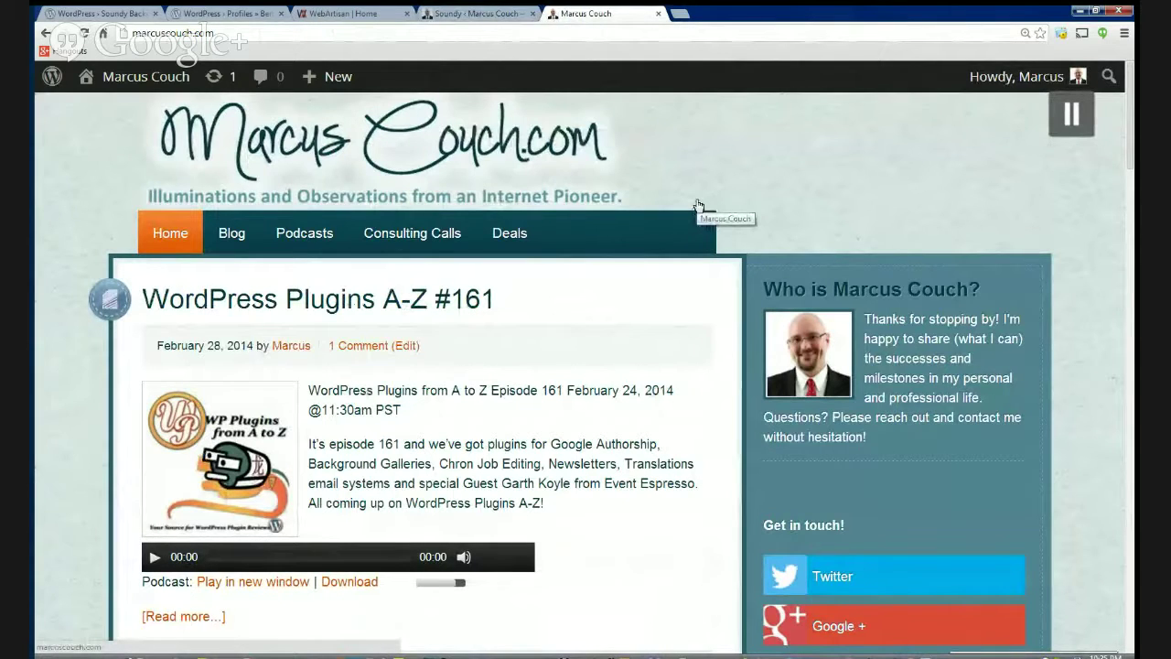
mouse_move(508, 232)
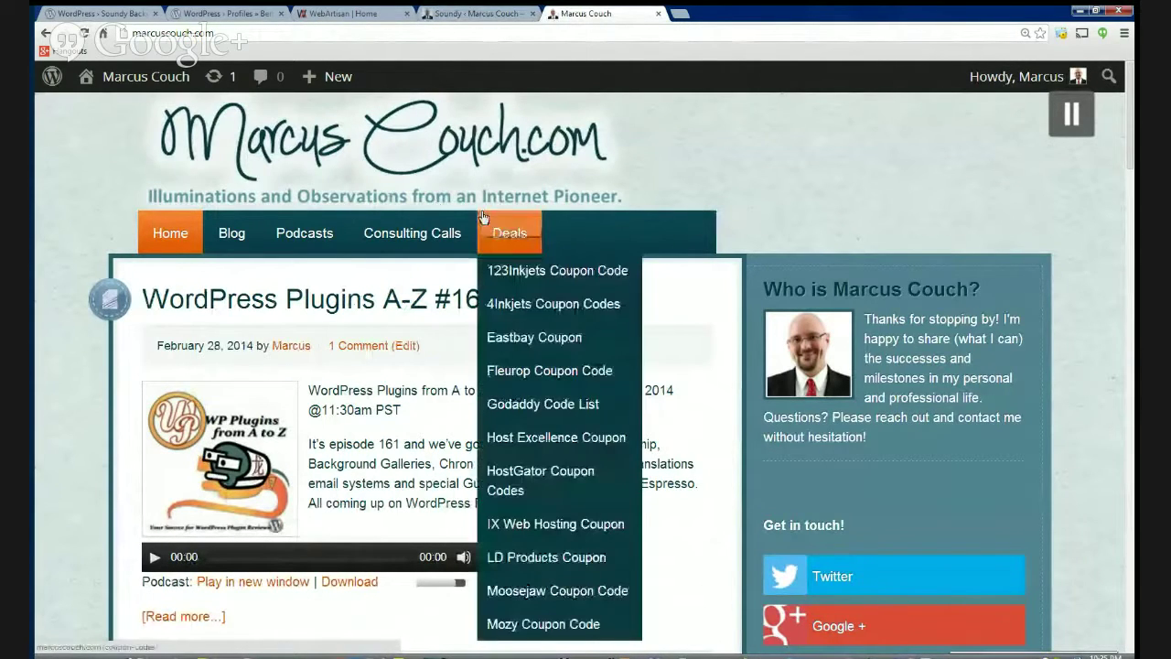
click(550, 472)
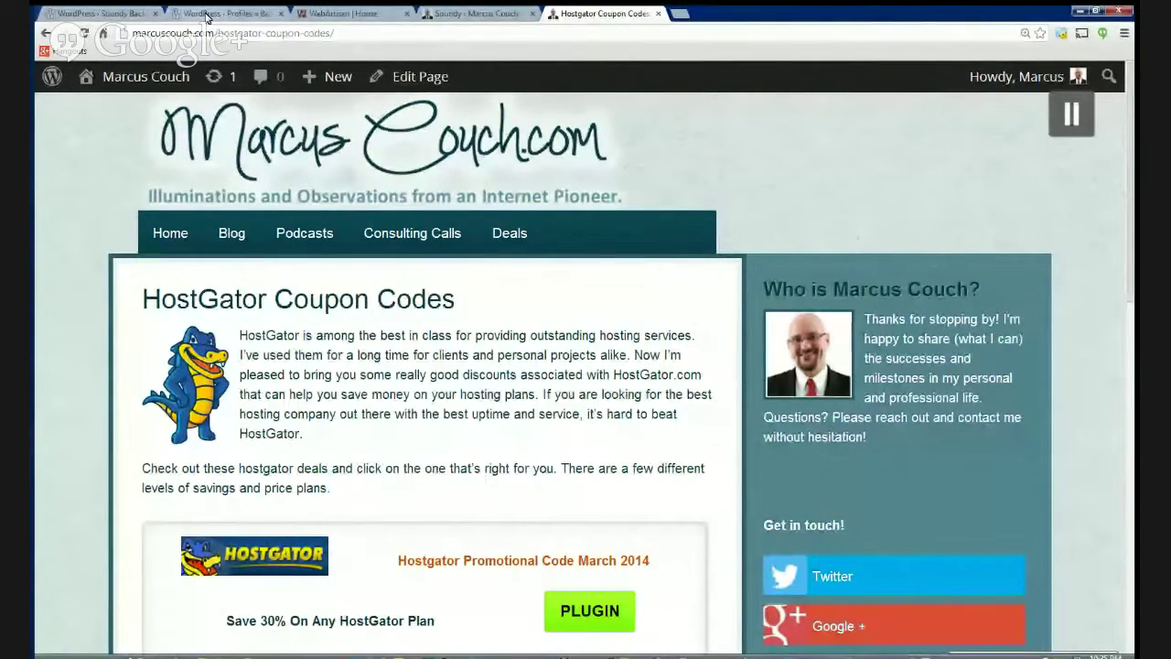
Preview the Funk 50 track in the Soundy settings, then pause the background music on the HostGator Coupon Codes page
click(503, 15)
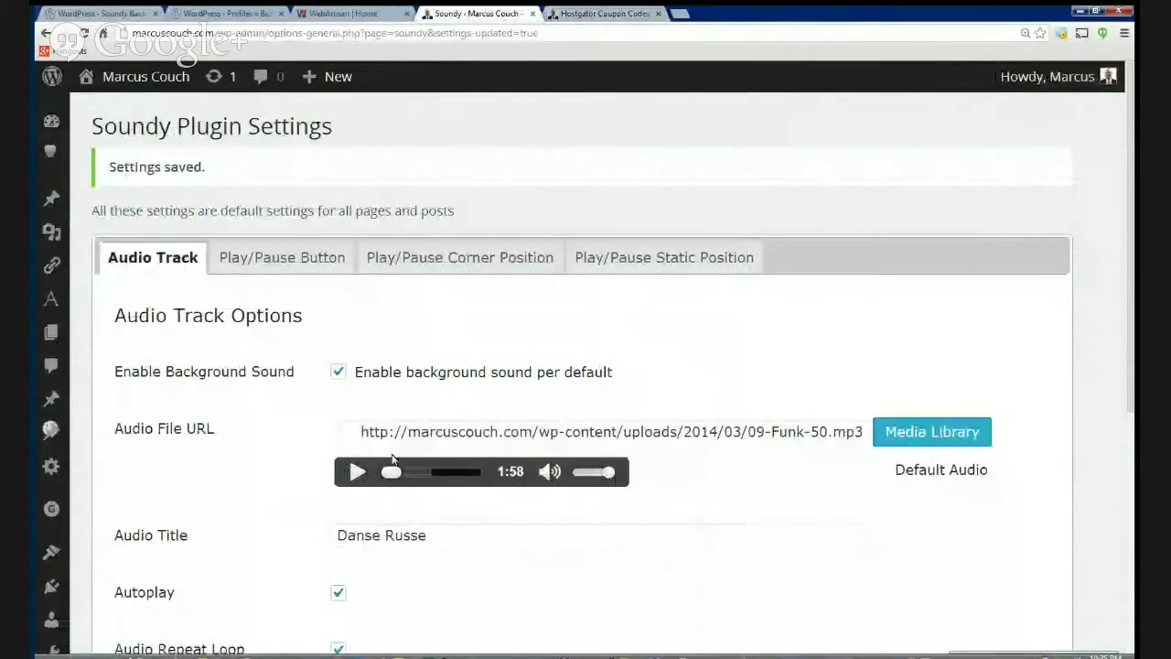
click(357, 471)
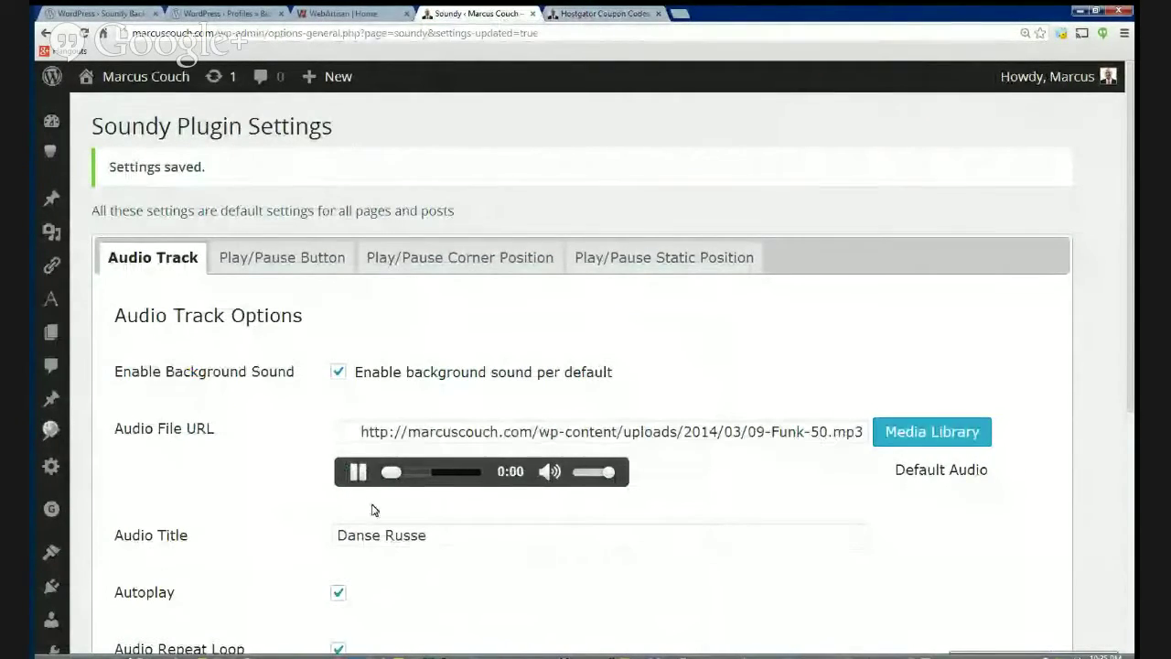
click(357, 471)
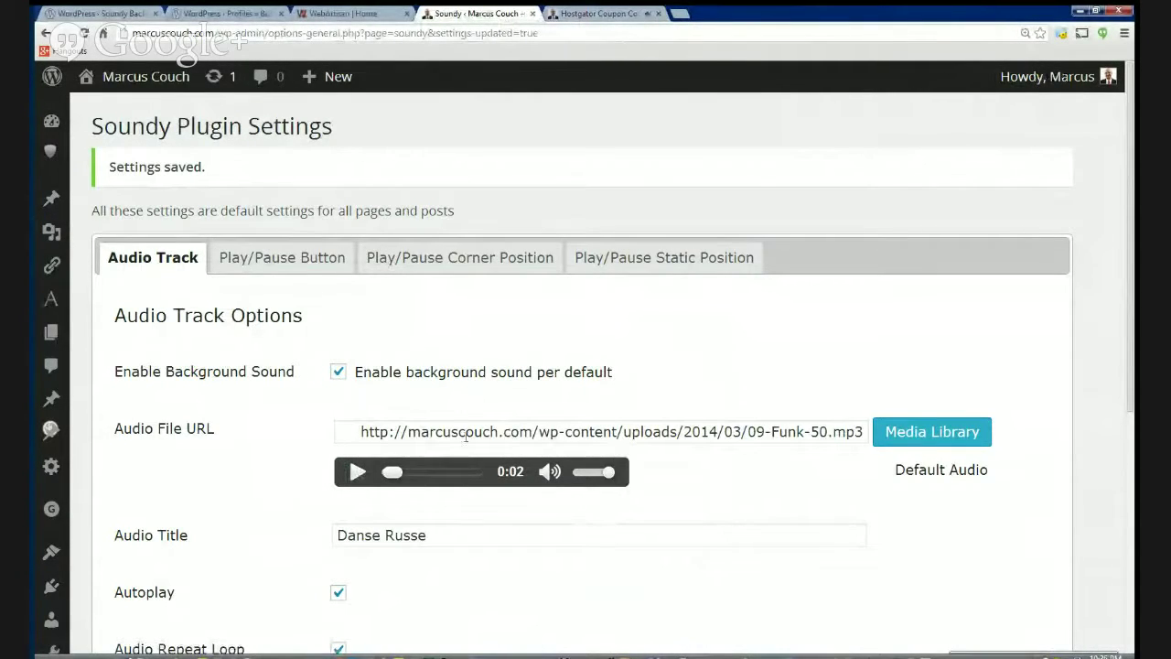
click(569, 20)
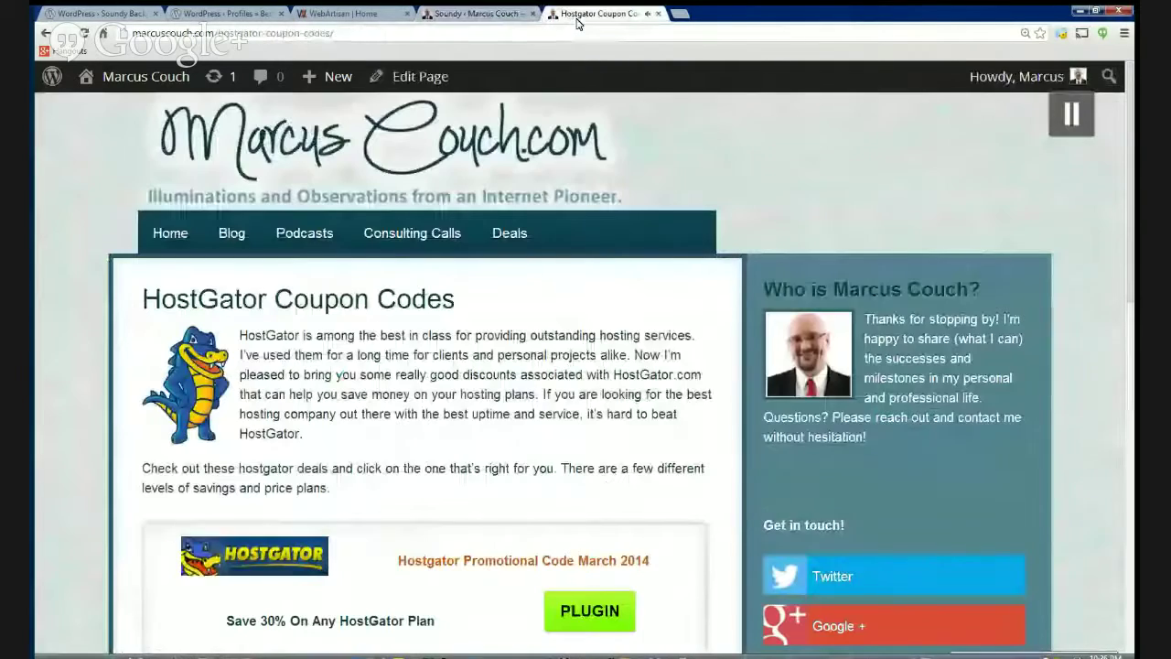
click(1071, 115)
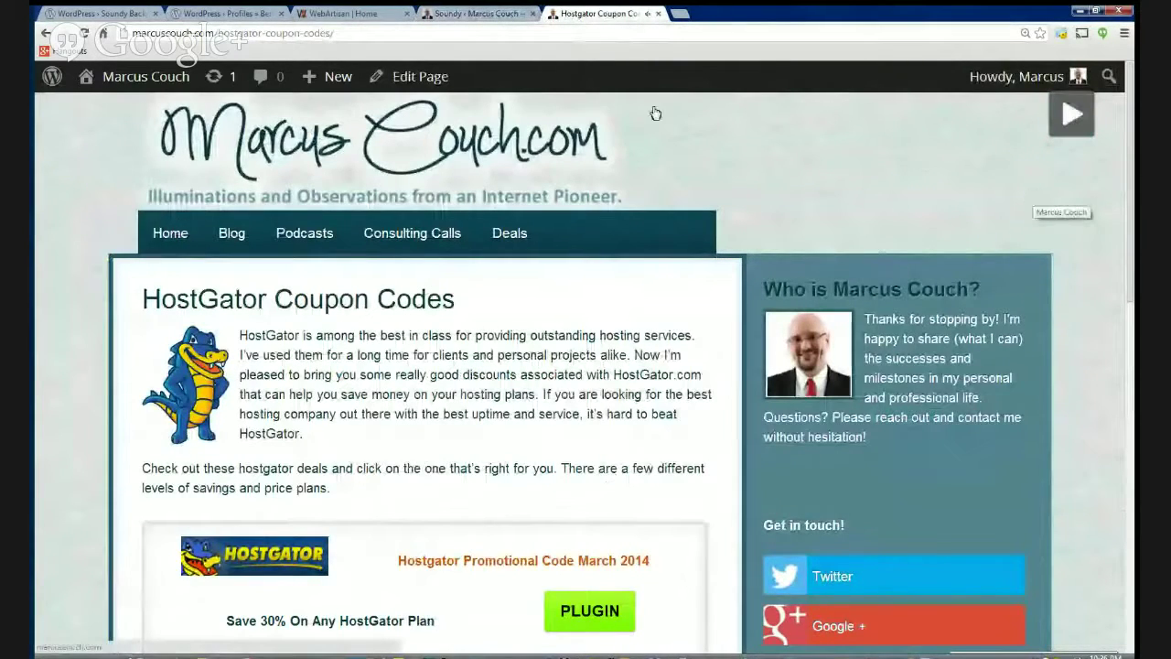
Open the site's Eastbay Coupon page to check the background music, then pause it with the on-page control
mouse_move(512, 234)
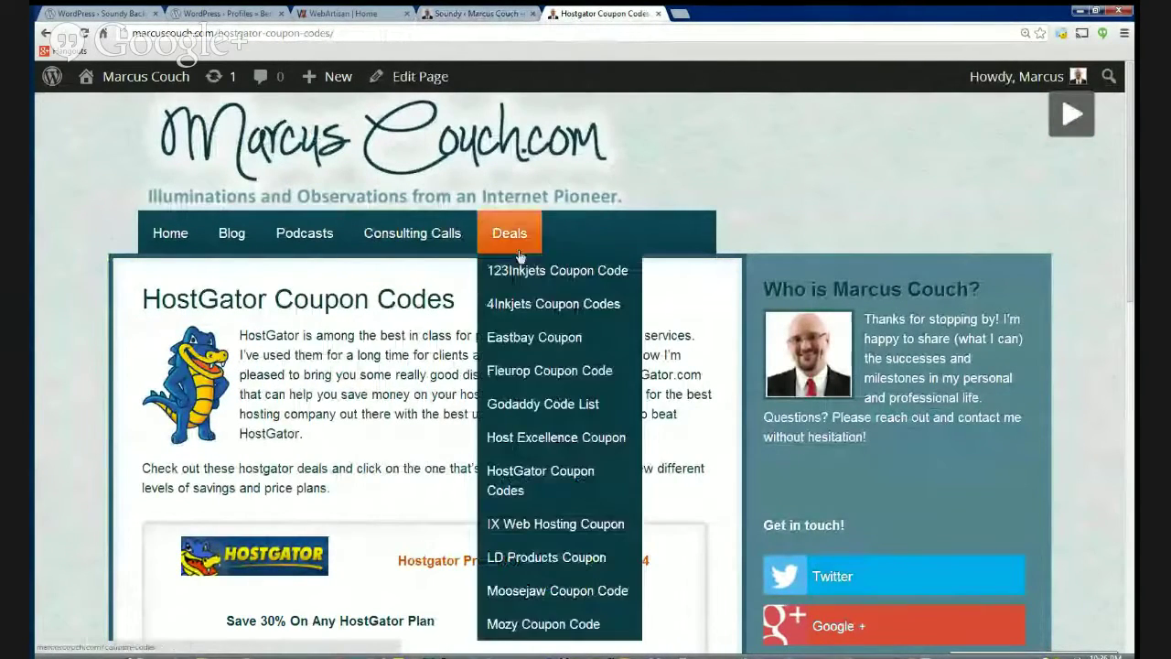
click(536, 340)
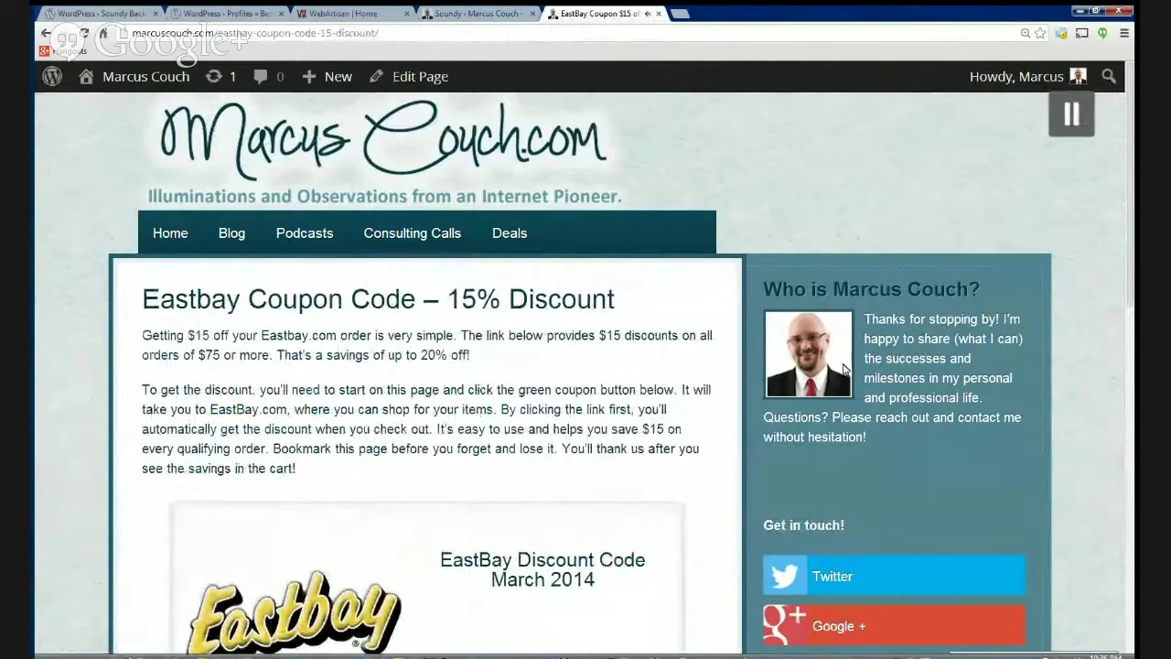
click(1075, 119)
scroll(539, 343, down, 2)
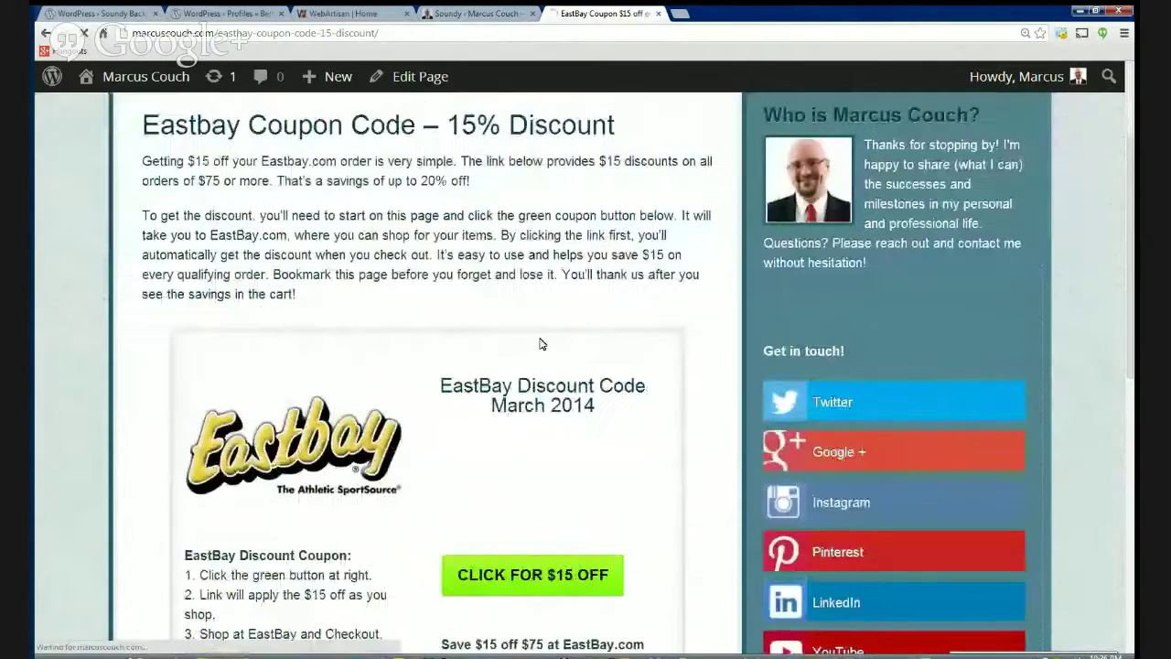
scroll(540, 343, up, 2)
Check the background music on the site's home page, then pause it
click(332, 128)
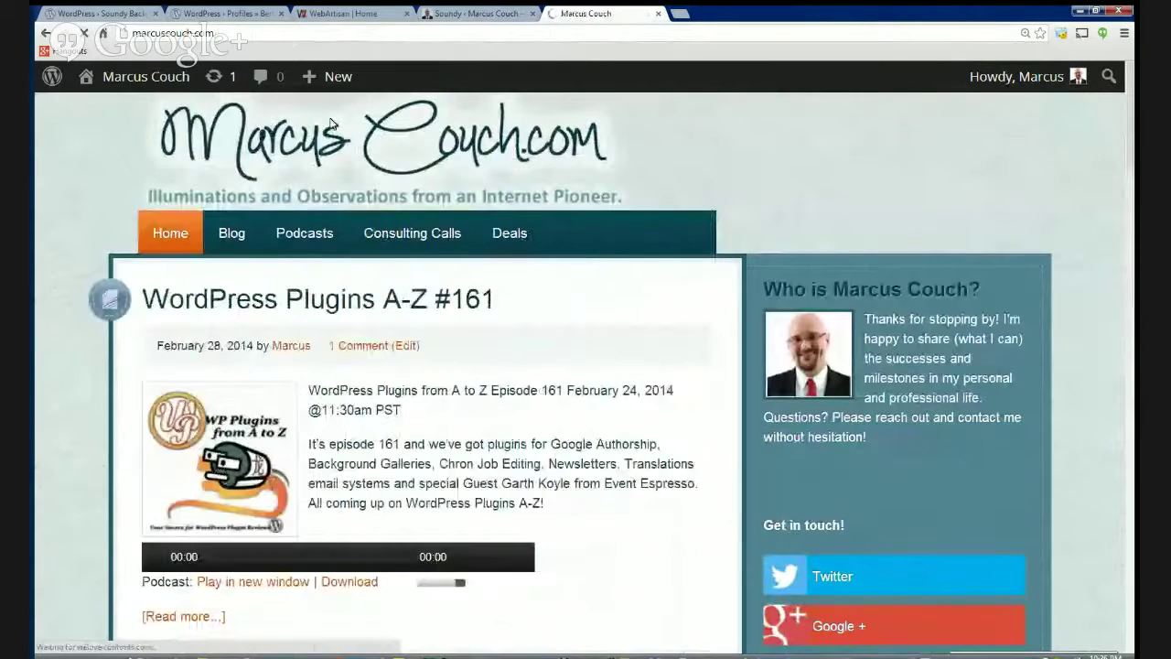
scroll(439, 287, down, 4)
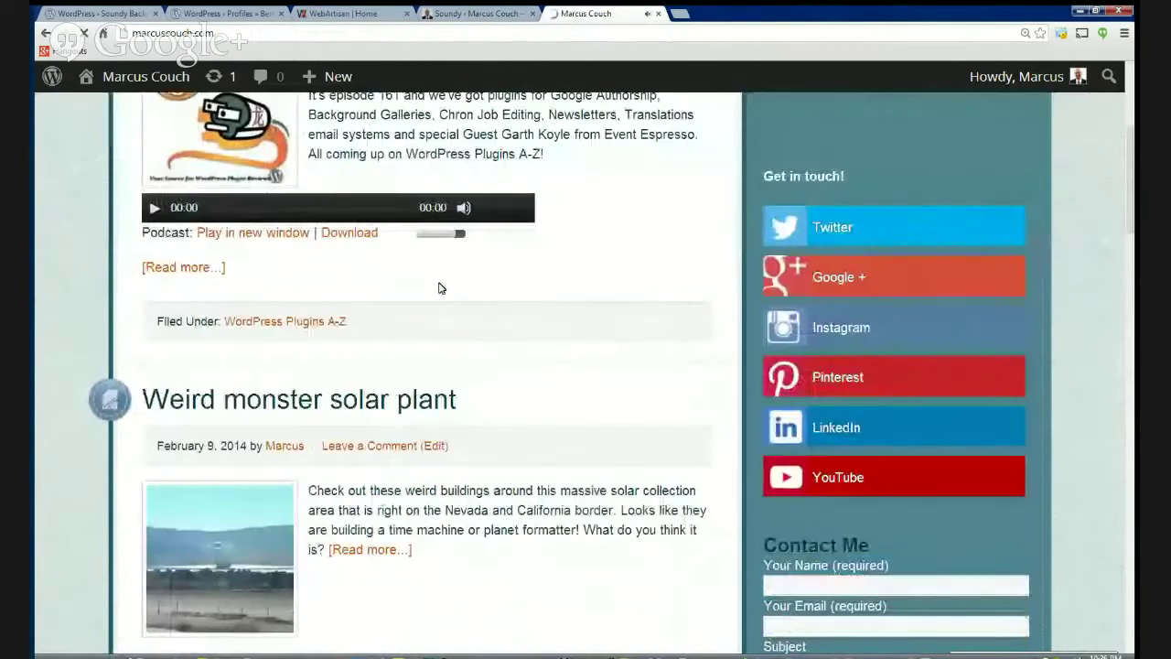
scroll(439, 287, up, 4)
click(1071, 114)
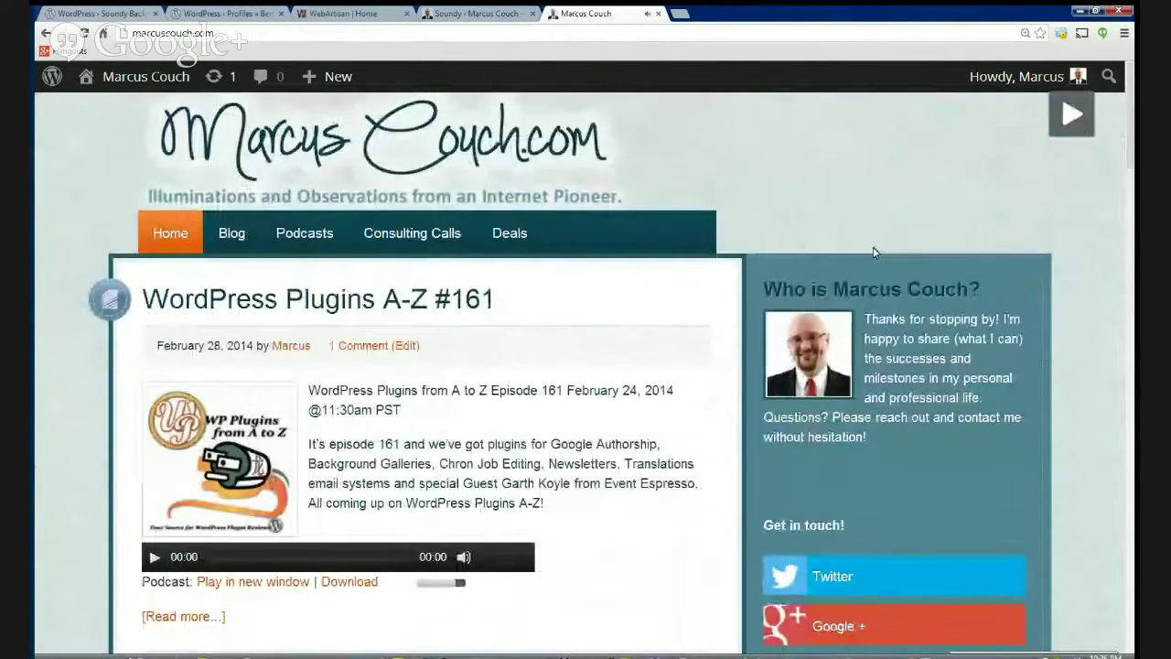
Open the Weird monster solar plant post from the home page and pause its background music
scroll(874, 252, down, 2)
scroll(229, 402, down, 2)
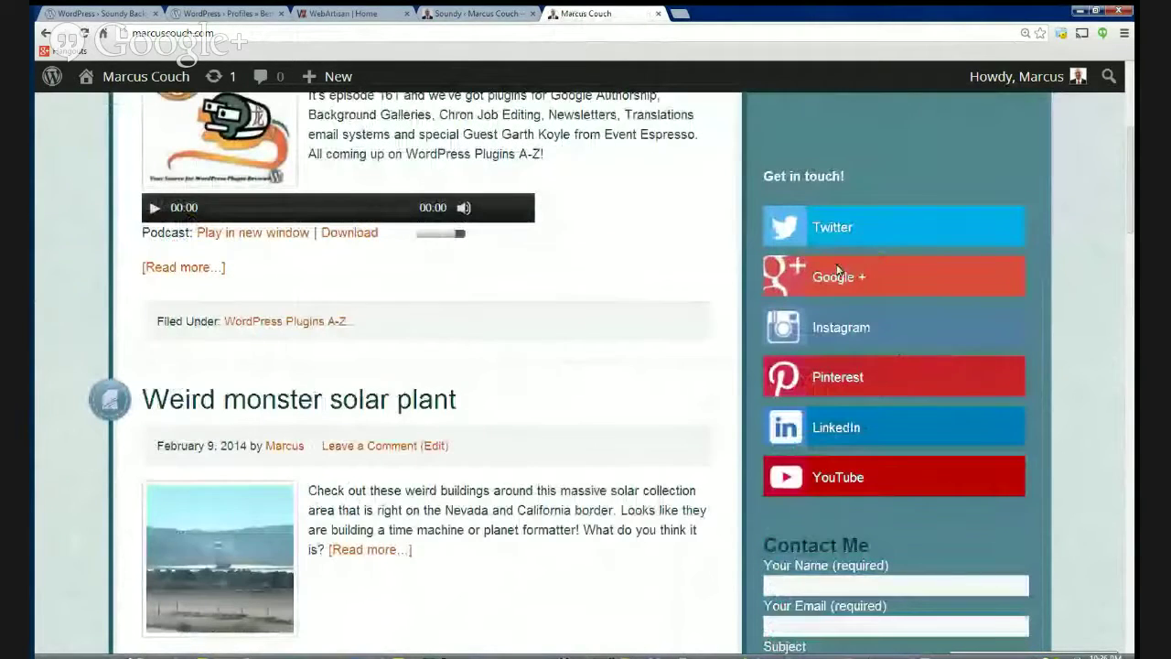
click(406, 399)
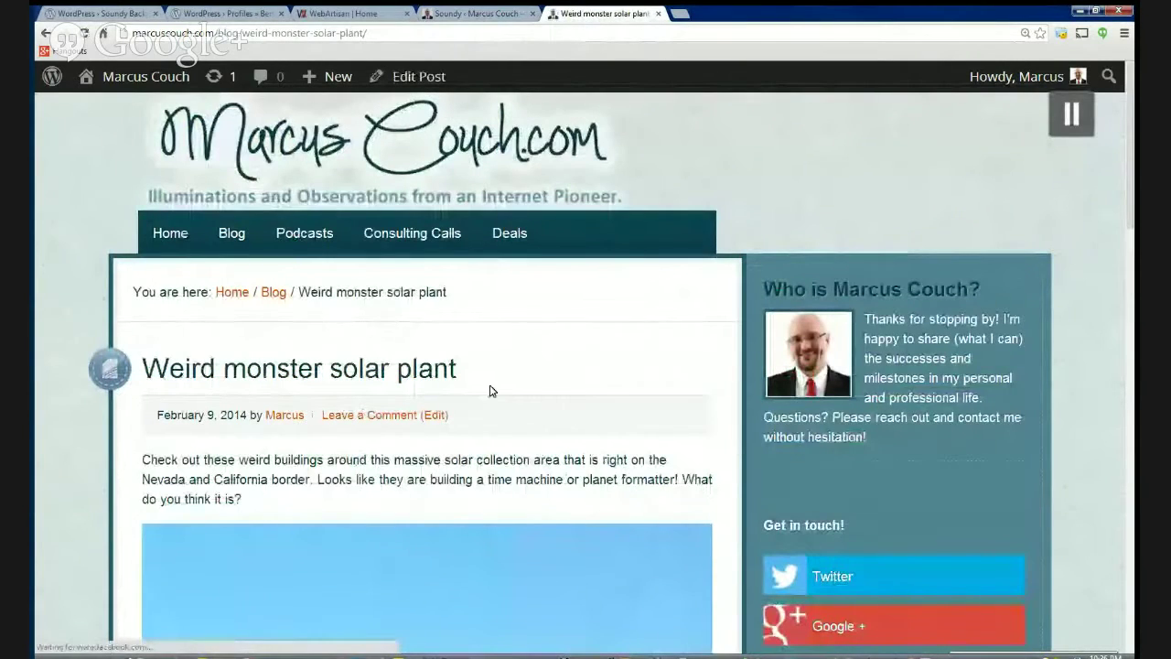
click(1065, 115)
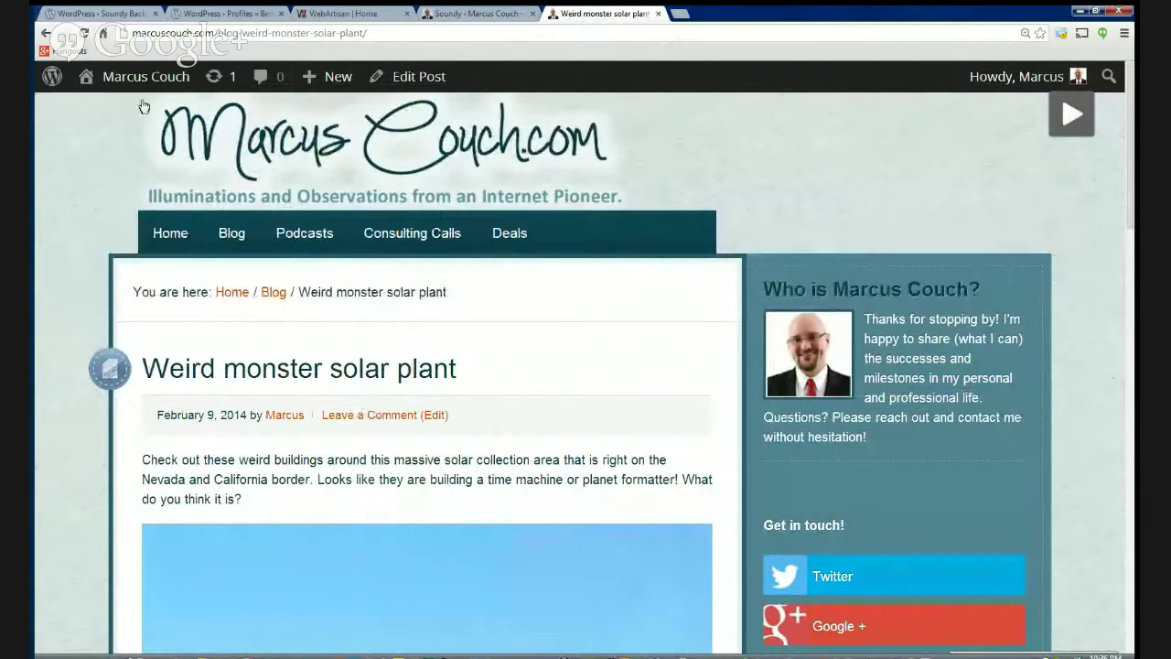
Glance at the Soundy default settings, then look through the content and photos of the Weird monster solar plant post
click(455, 11)
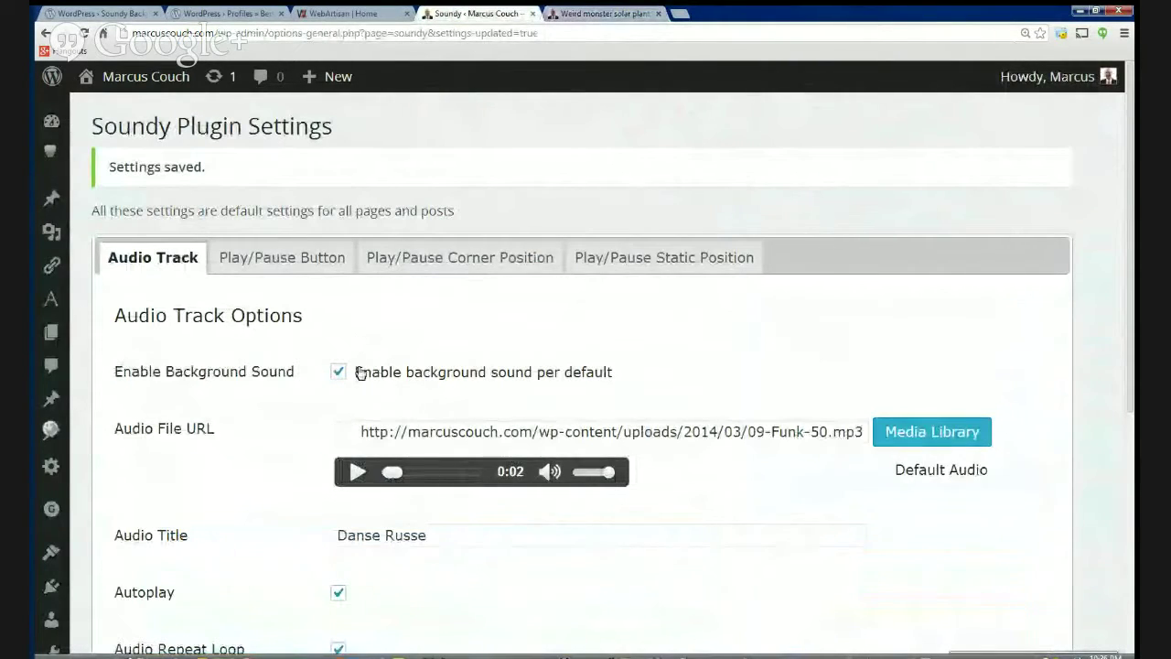
click(630, 19)
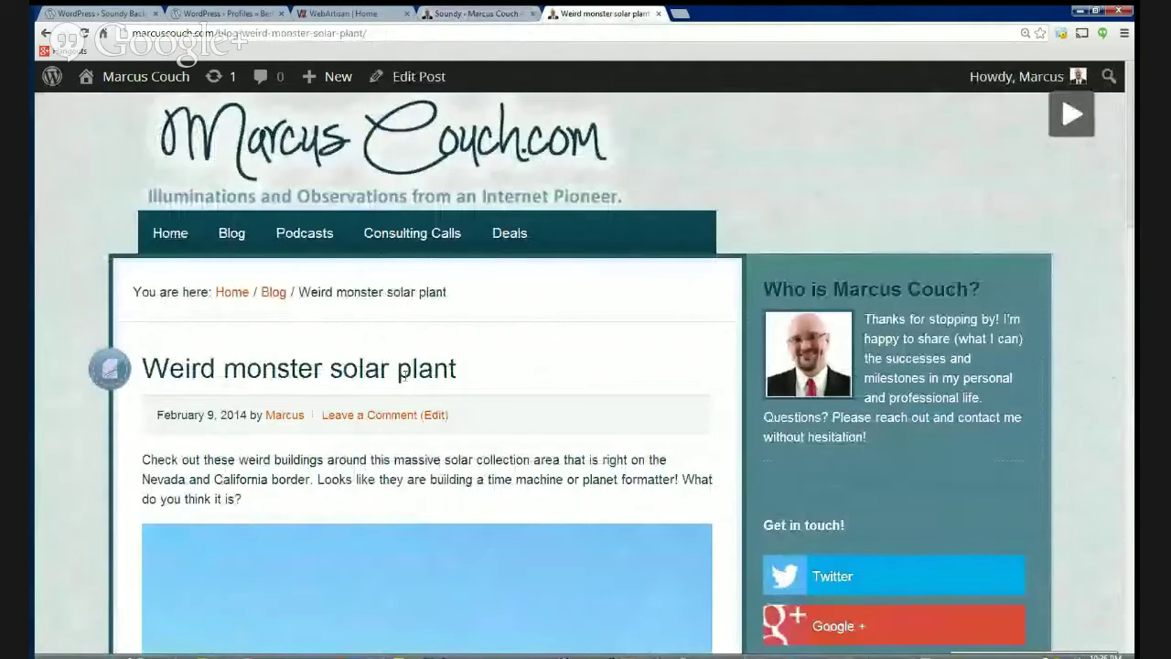
scroll(379, 421, down, 1)
scroll(382, 421, down, 3)
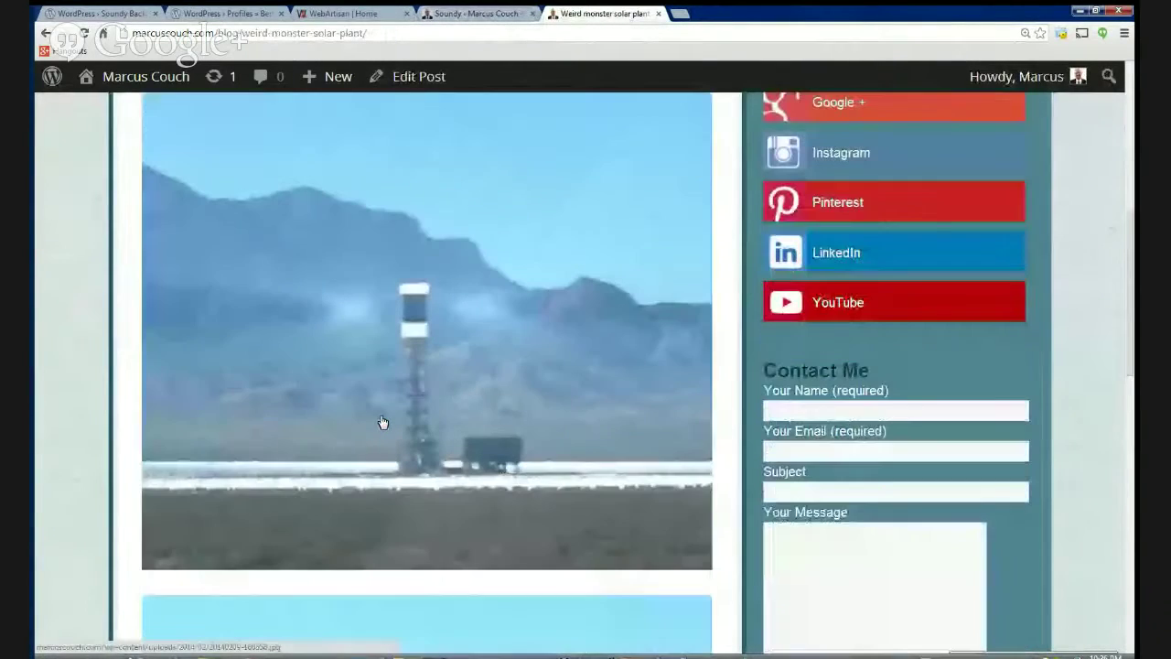
scroll(386, 416, down, 3)
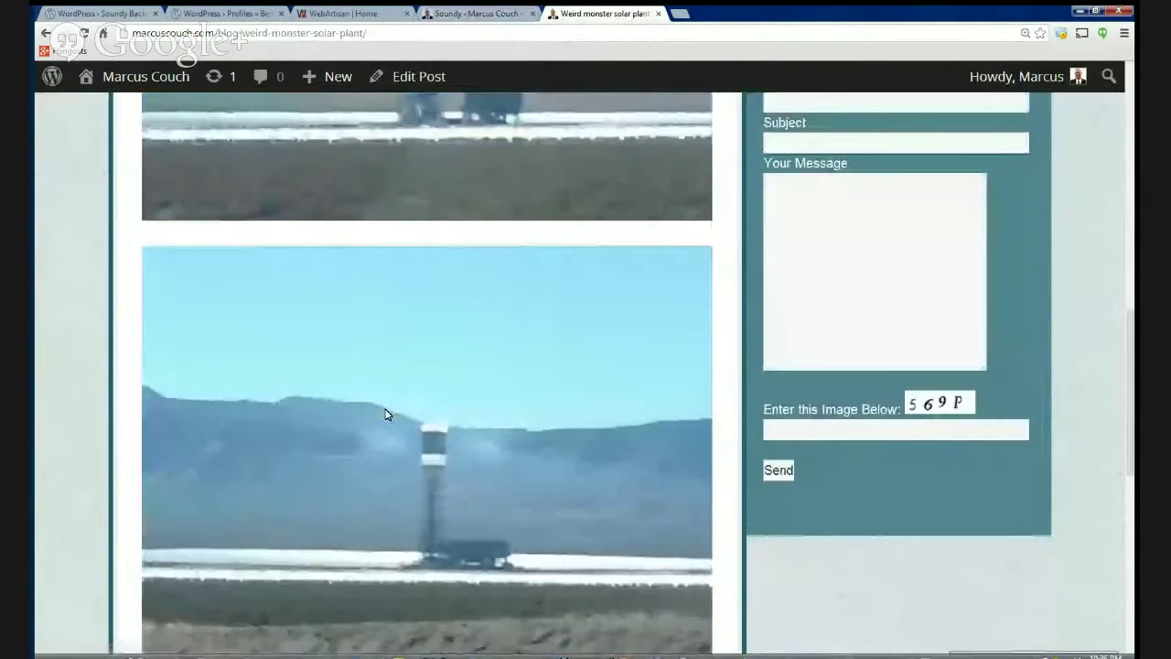
scroll(386, 417, down, 3)
scroll(386, 416, up, 3)
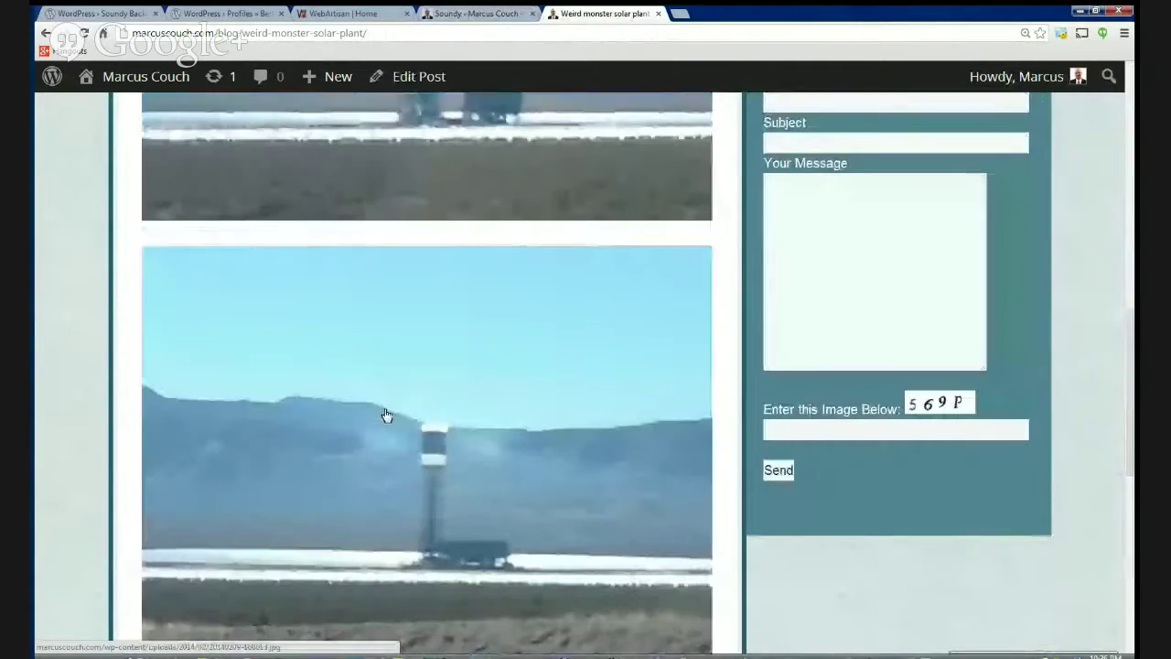
scroll(386, 416, up, 10)
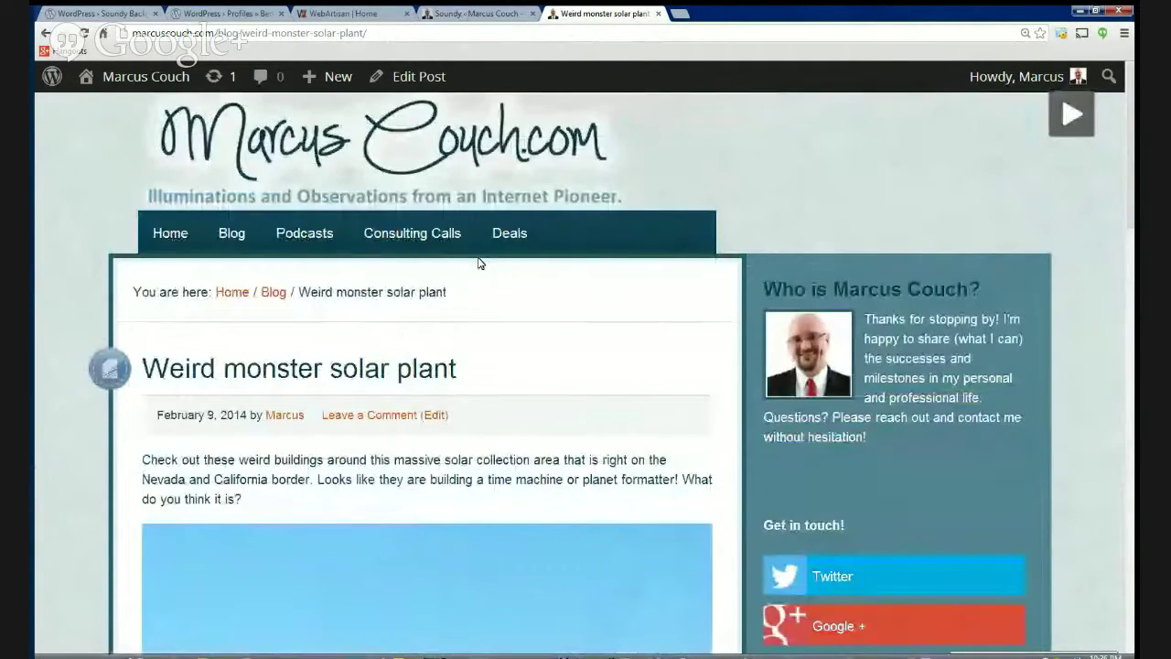
Open the Weird monster solar plant post for editing and set Enable Background Sound to No in its Soundy Background options
mouse_move(492, 241)
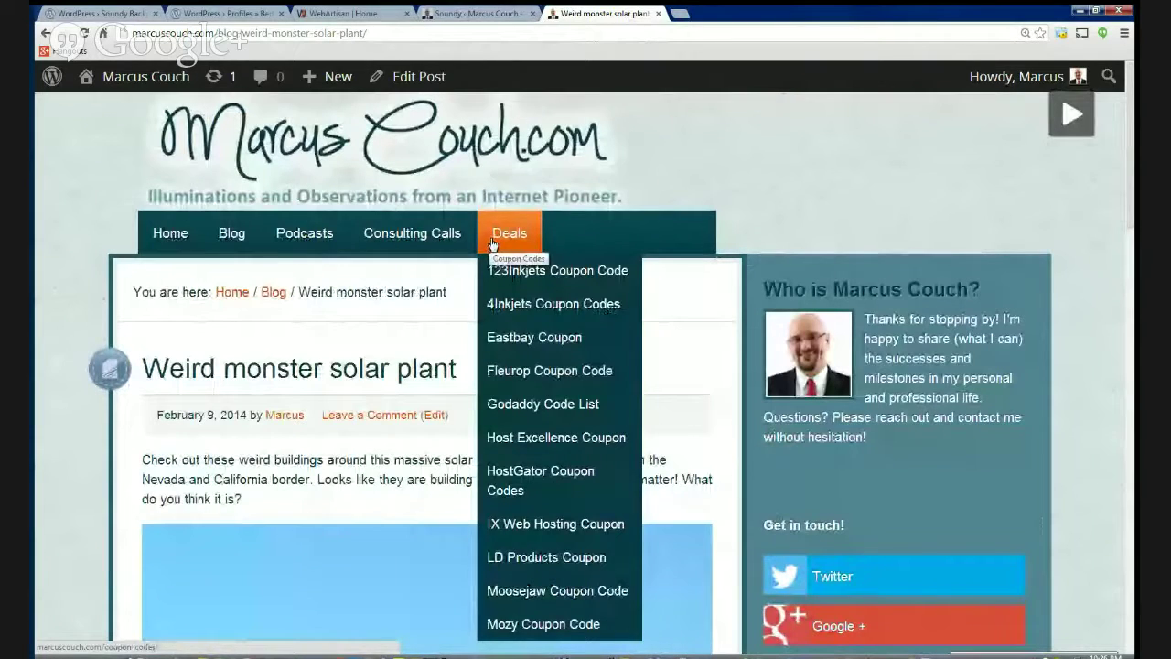
click(493, 241)
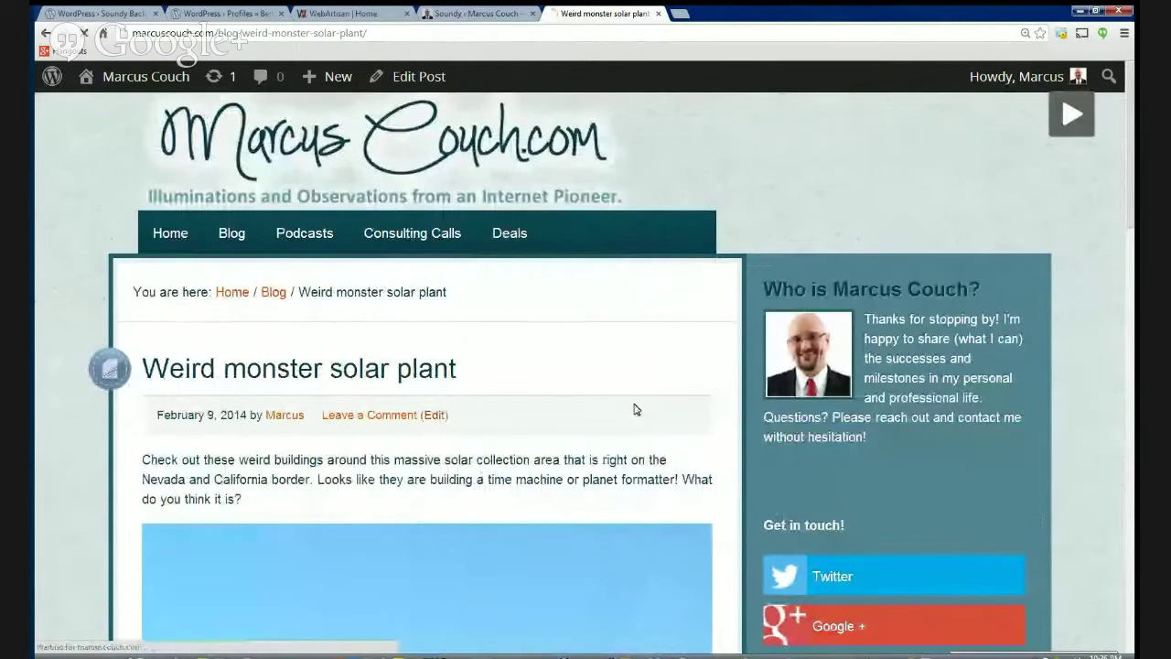
click(437, 417)
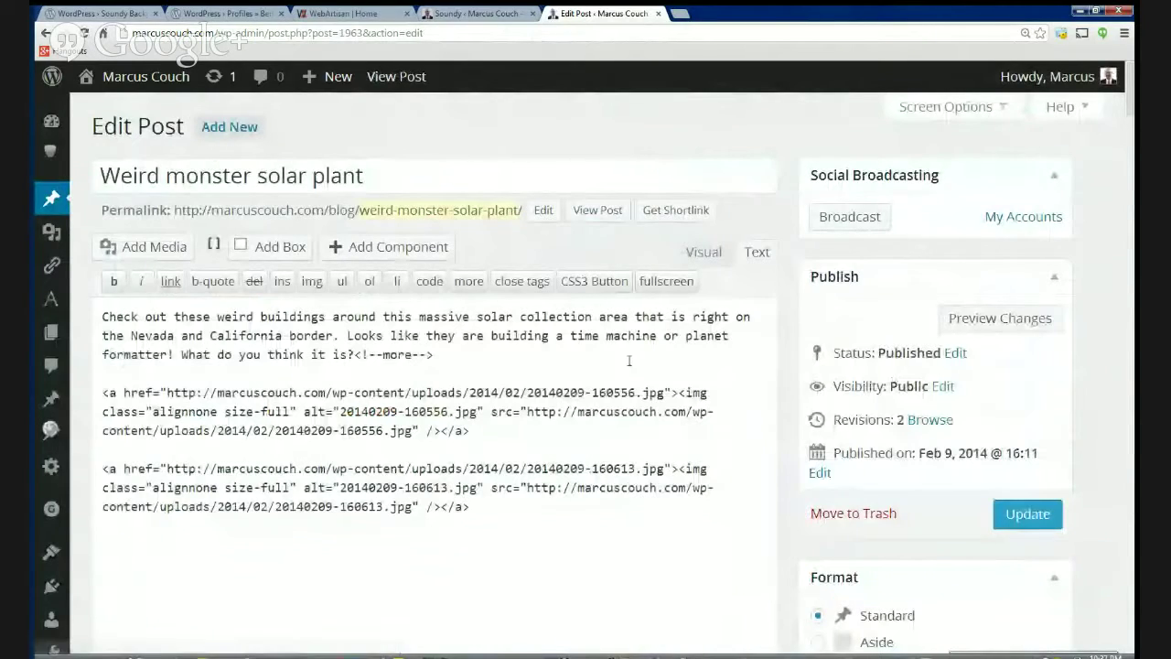
scroll(907, 498, down, 15)
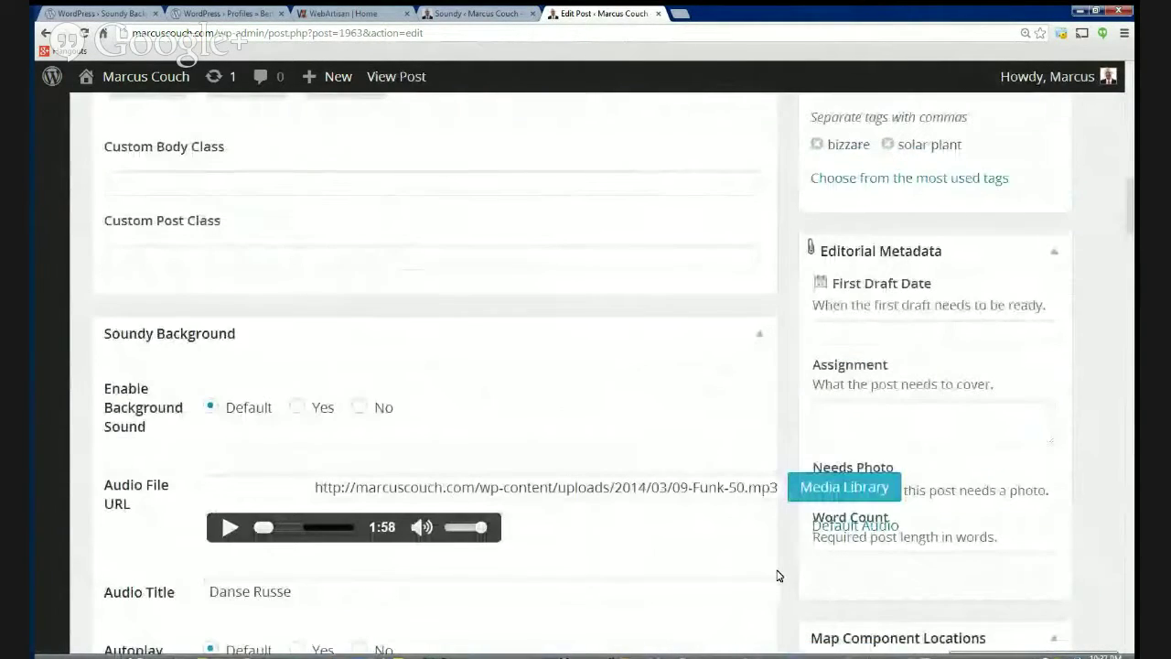
scroll(777, 575, down, 2)
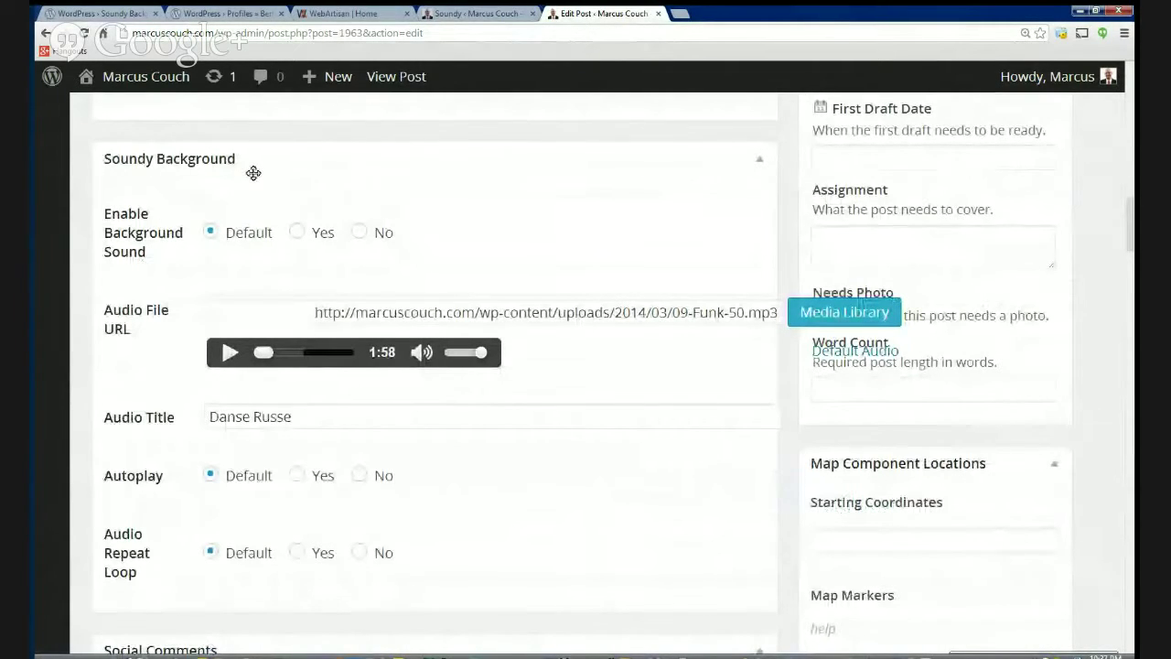
click(357, 232)
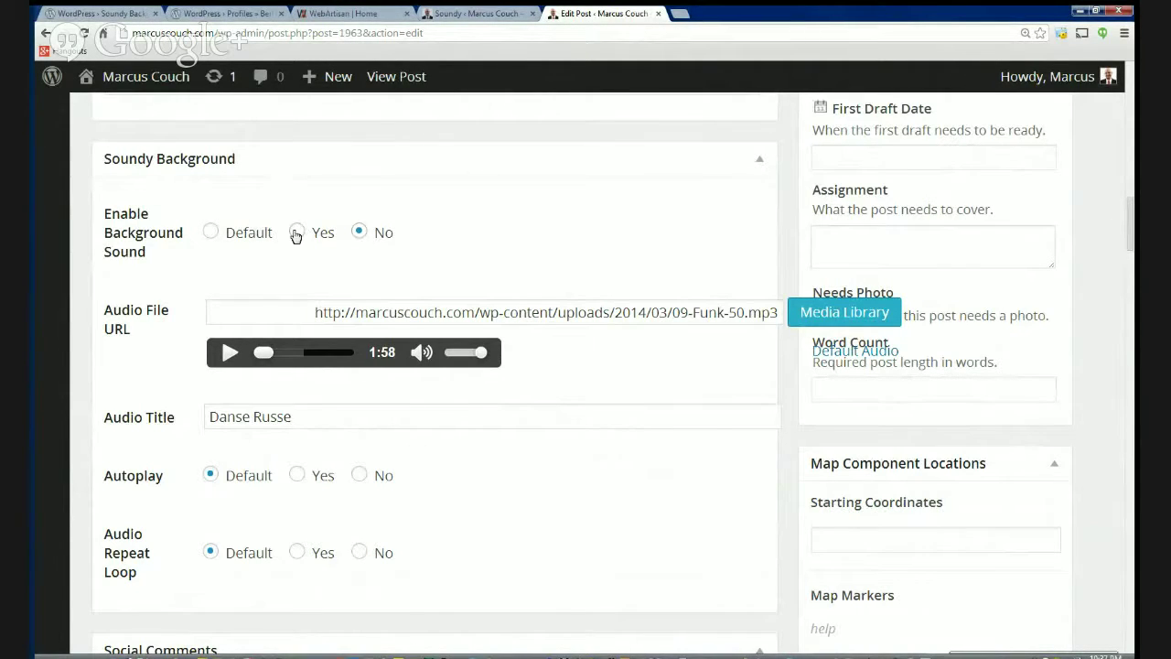
Replace the post's Soundy audio file with the Dexter Main Title track from the media library
click(798, 311)
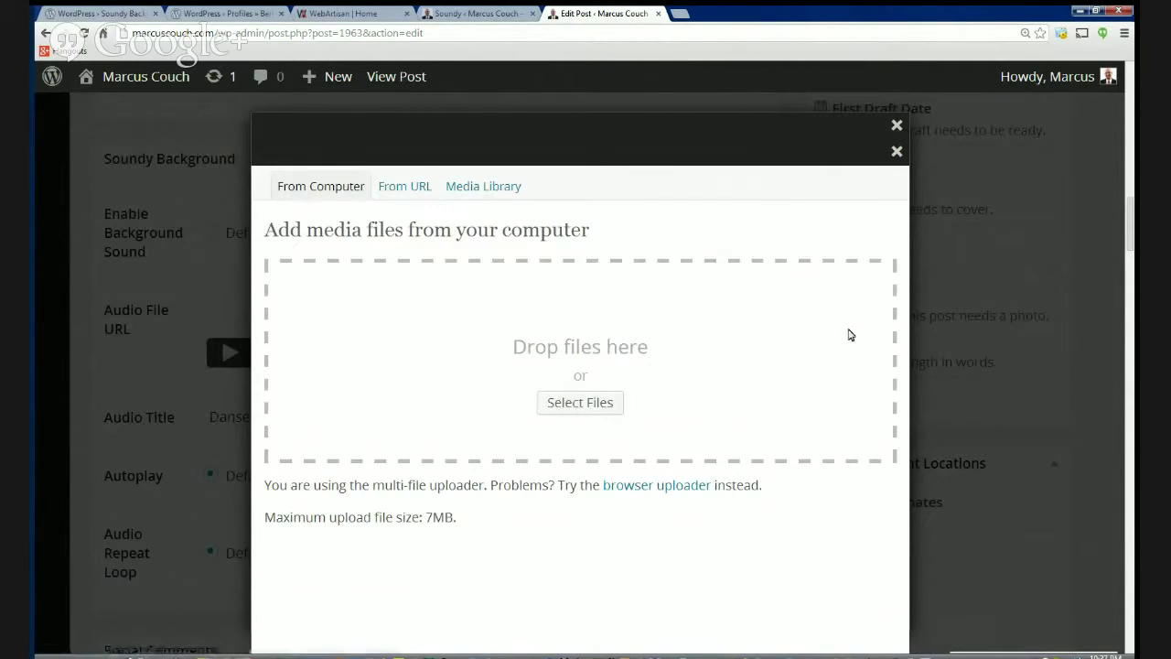
click(466, 184)
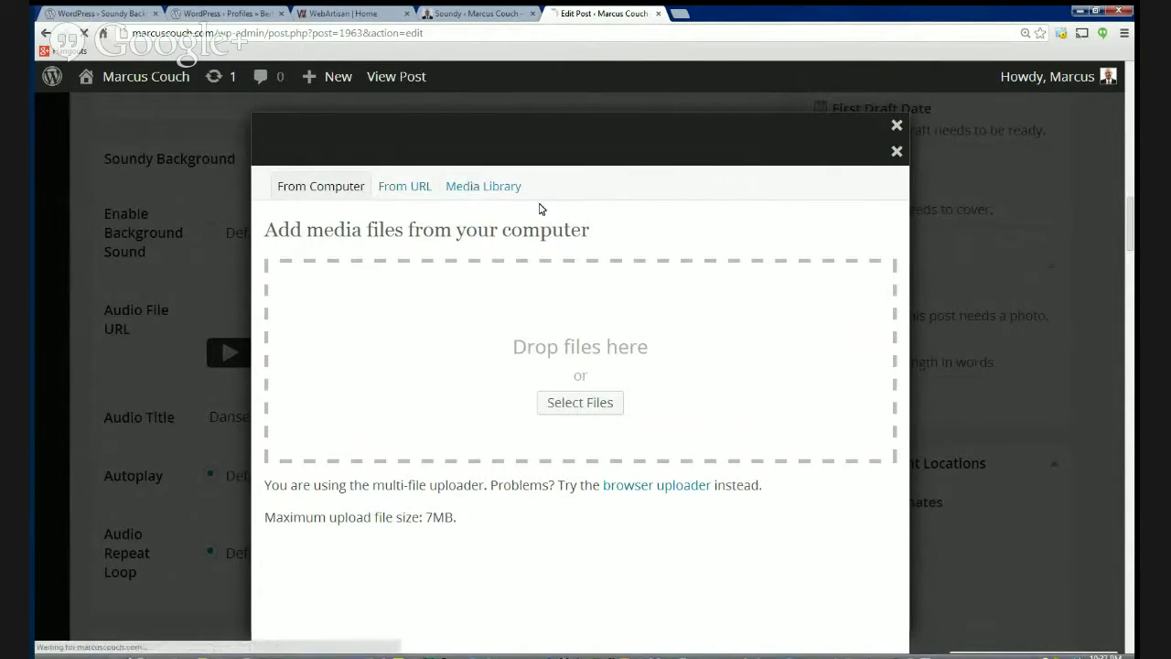
click(462, 187)
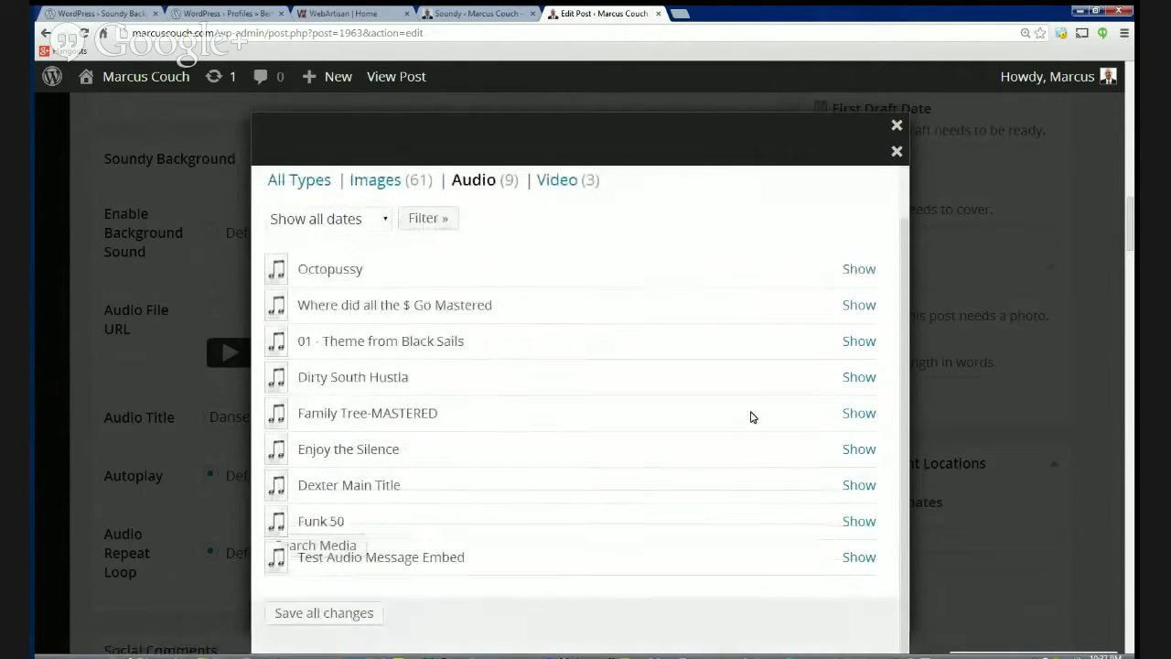
click(857, 486)
scroll(814, 522, down, 5)
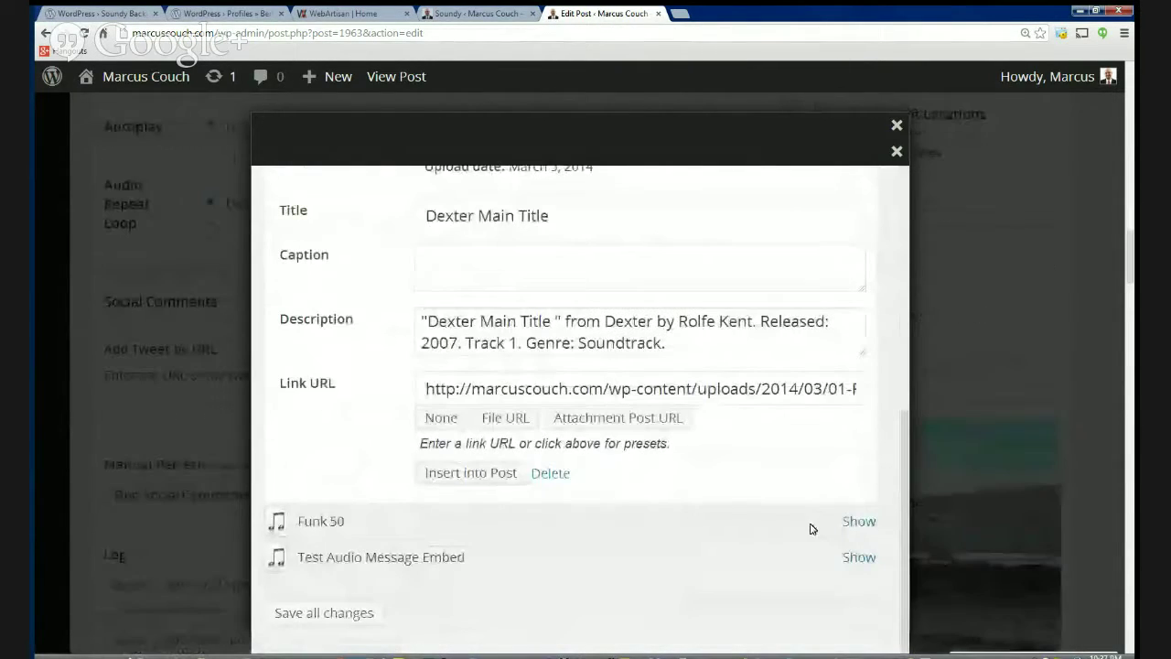
click(484, 479)
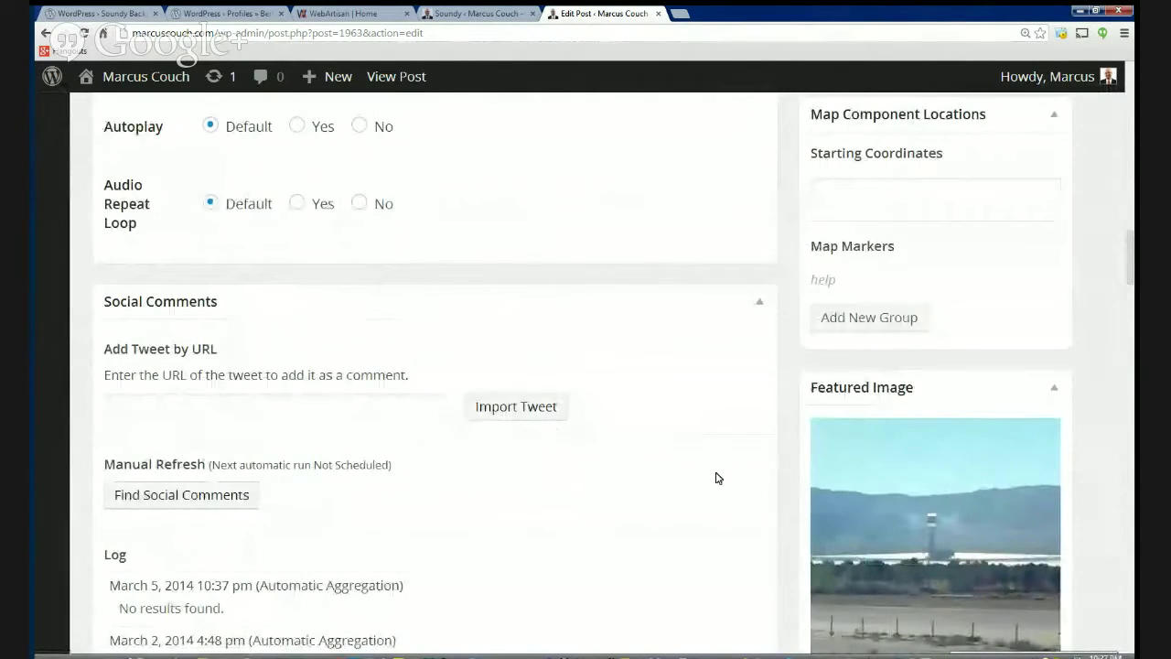
scroll(610, 403, up, 4)
scroll(631, 389, down, 2)
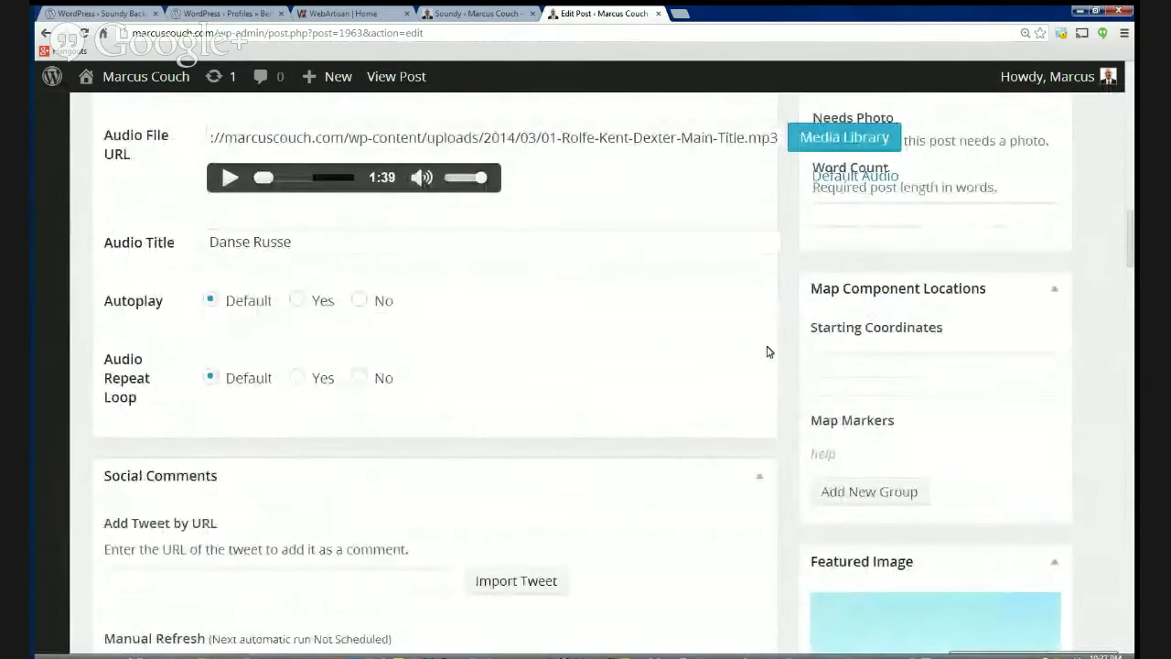
Preview the Dexter Main Title track in the Soundy Background options and change the audio title to Dexter Theme
scroll(732, 362, up, 2)
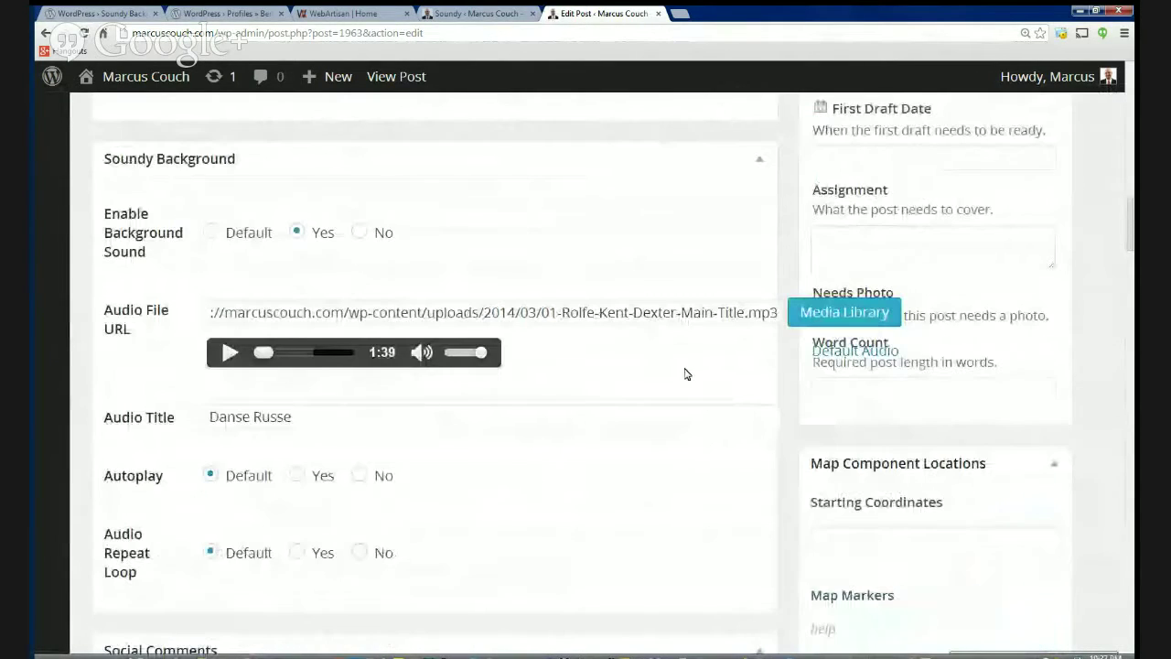
click(240, 359)
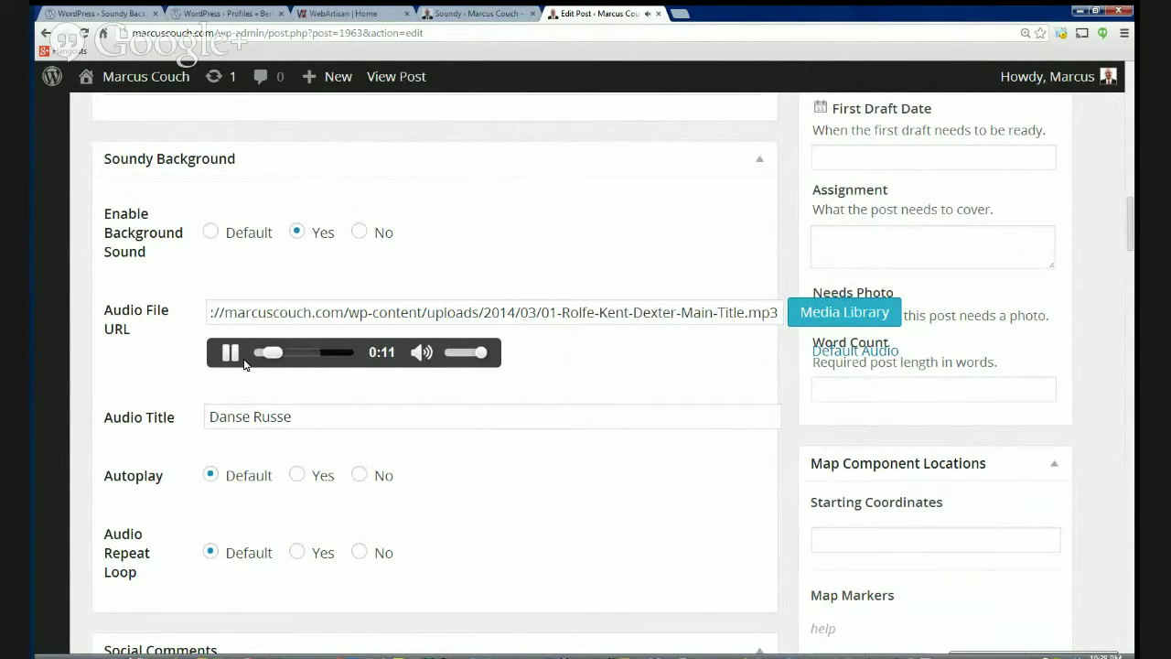
drag(295, 420, 234, 417)
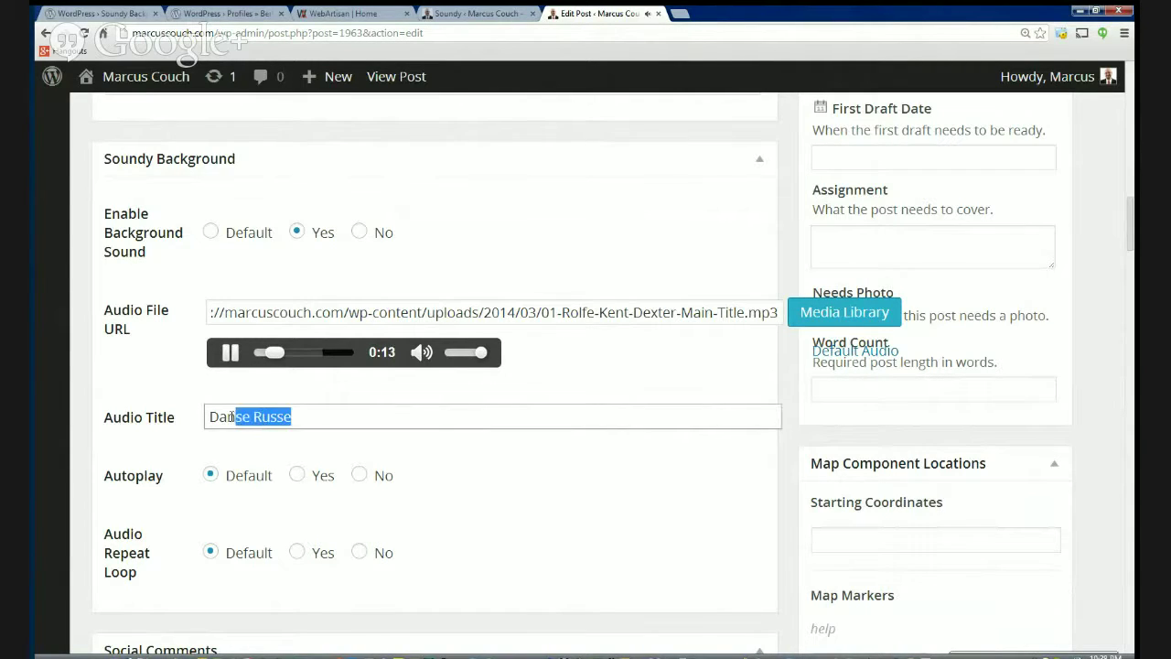
text(exter Them)
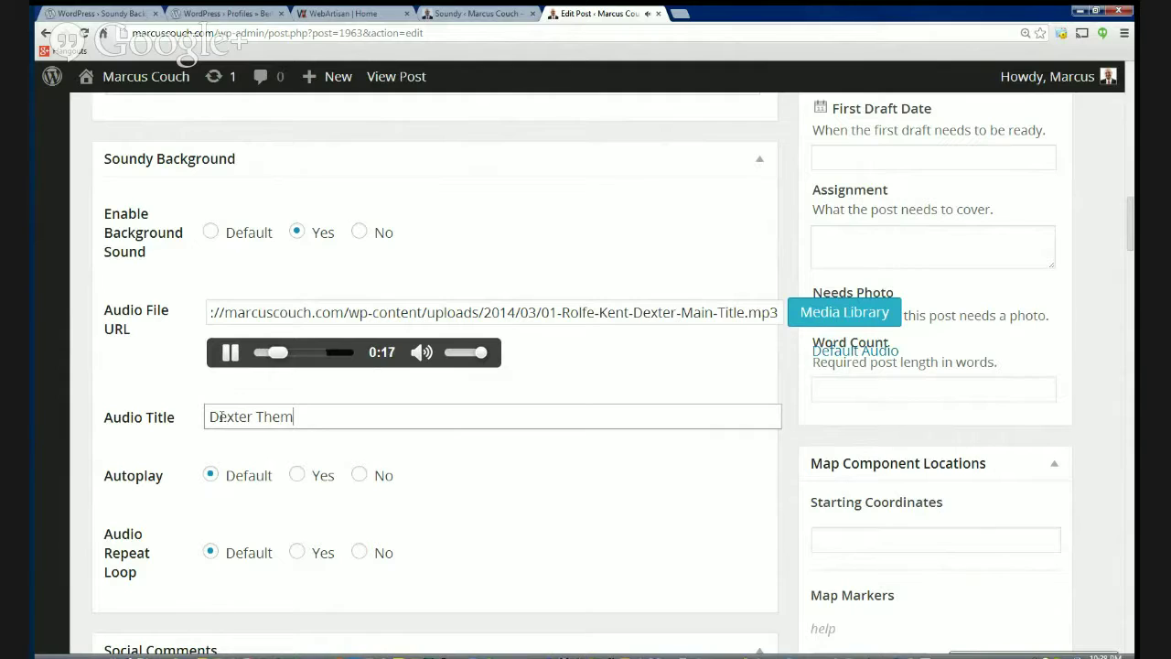
text(e)
Set Autoplay and Audio Repeat Loop to Yes for the post, and turn down and pause the track preview
click(297, 475)
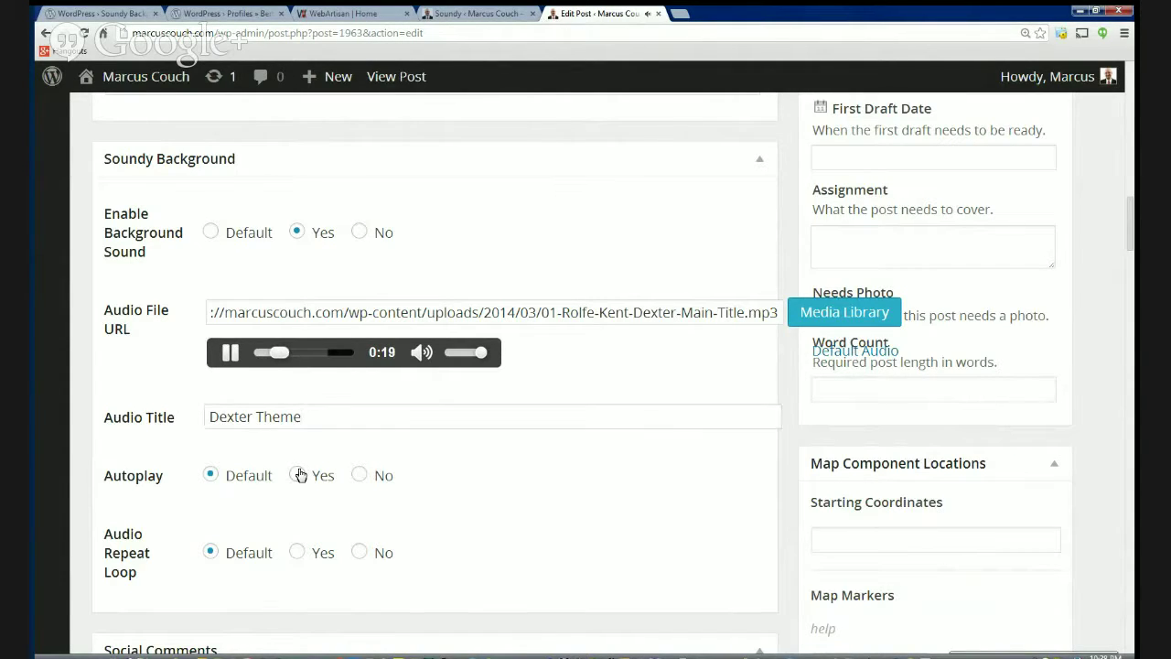
click(297, 551)
click(468, 355)
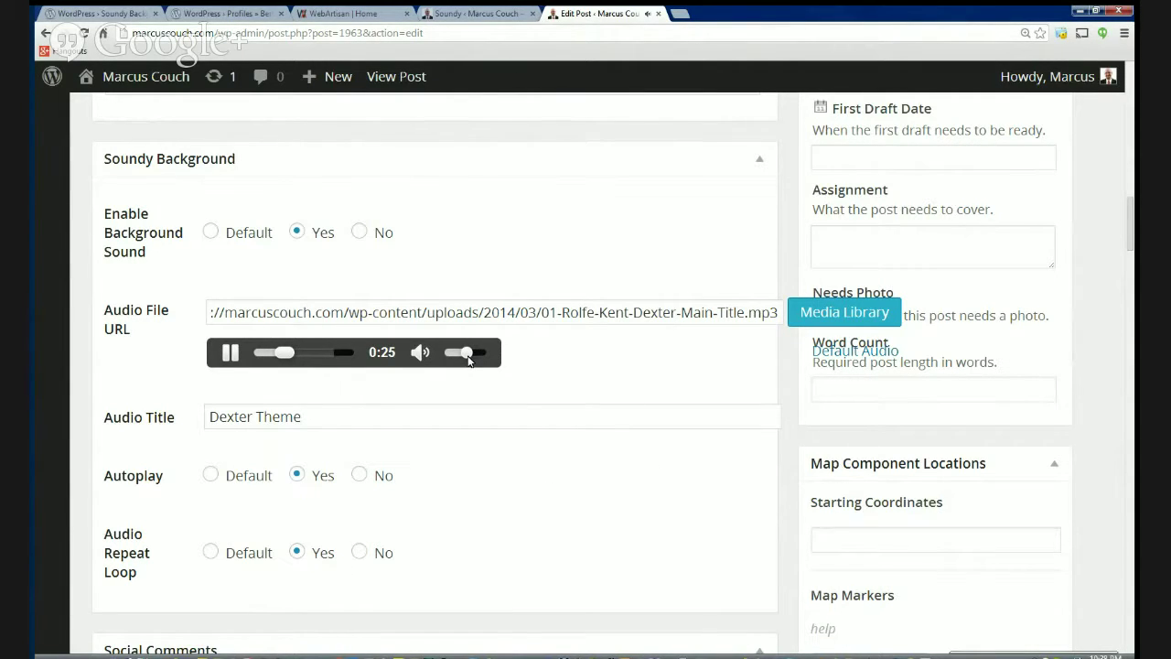
click(230, 354)
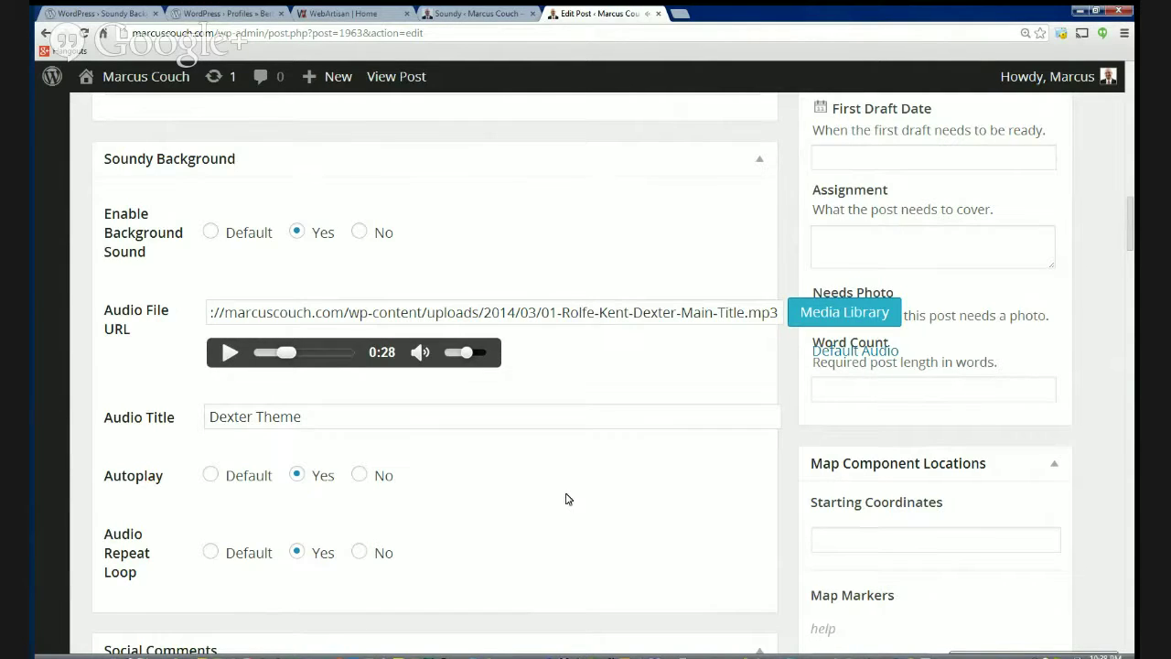
Update the Weird monster solar plant post to save its Soundy background sound settings
scroll(565, 499, down, 4)
scroll(855, 419, up, 6)
scroll(1065, 312, up, 4)
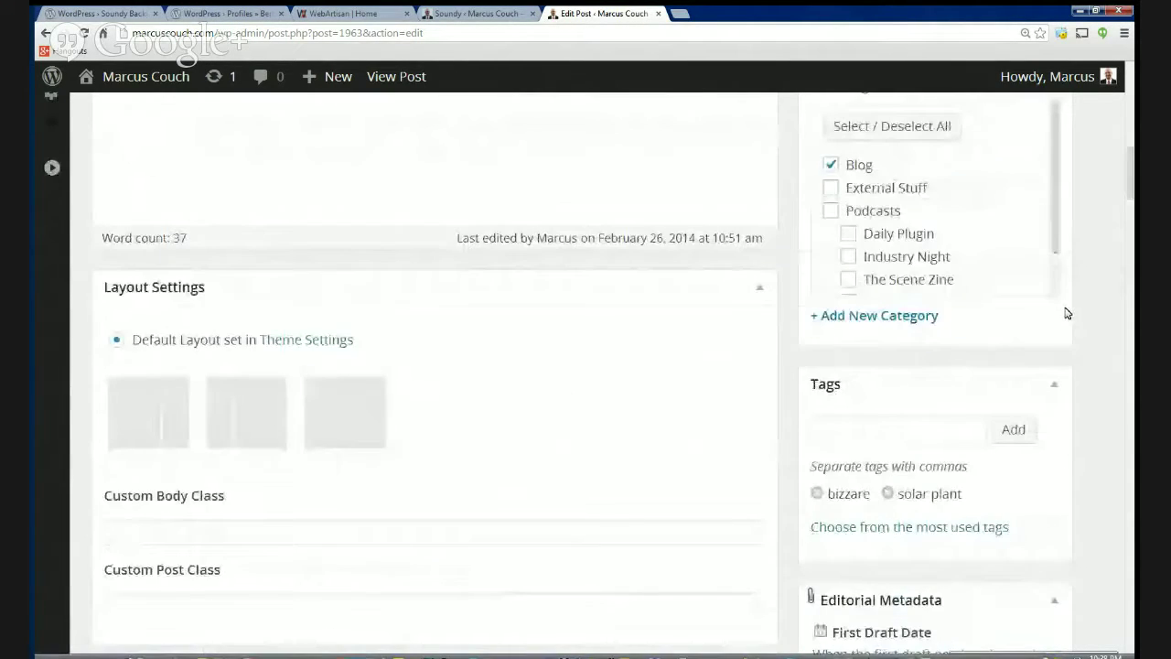
scroll(1066, 313, up, 5)
click(1027, 173)
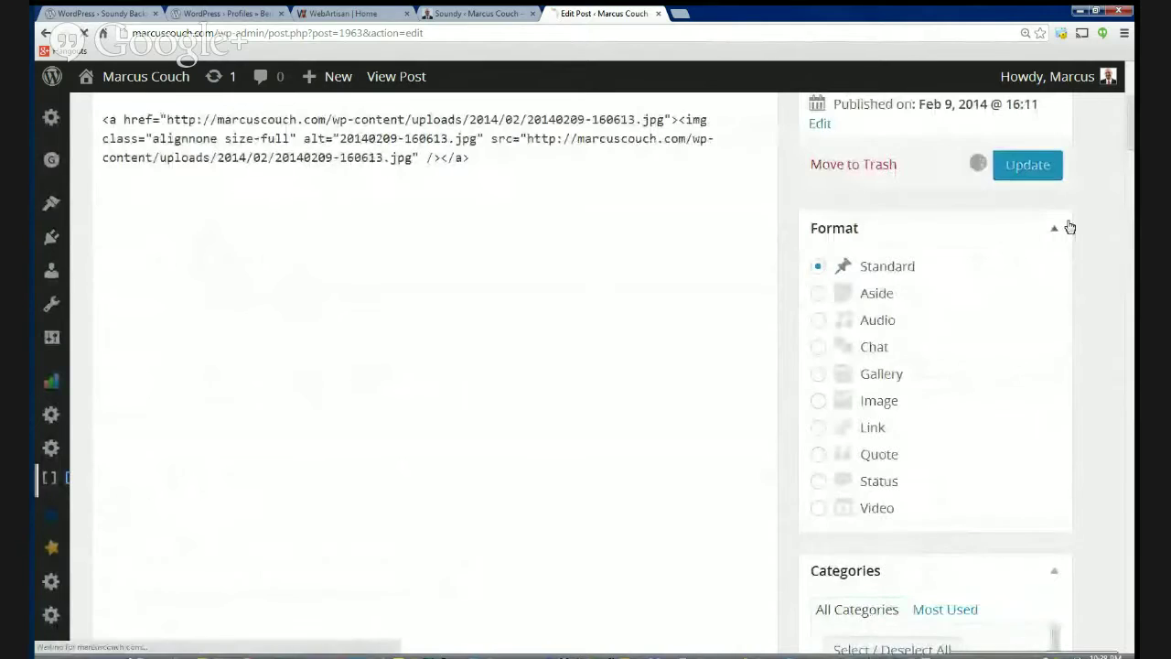
View the updated Weird monster solar plant post on the site and look through it while its background music plays
scroll(1075, 247, up, 4)
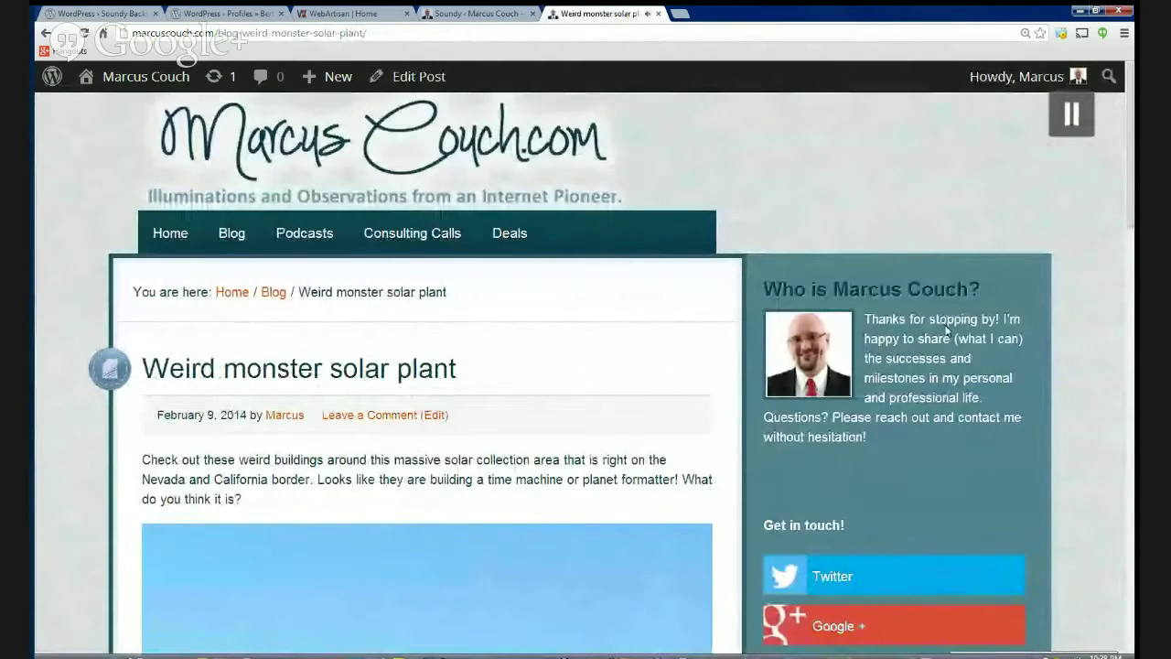
scroll(951, 302, down, 4)
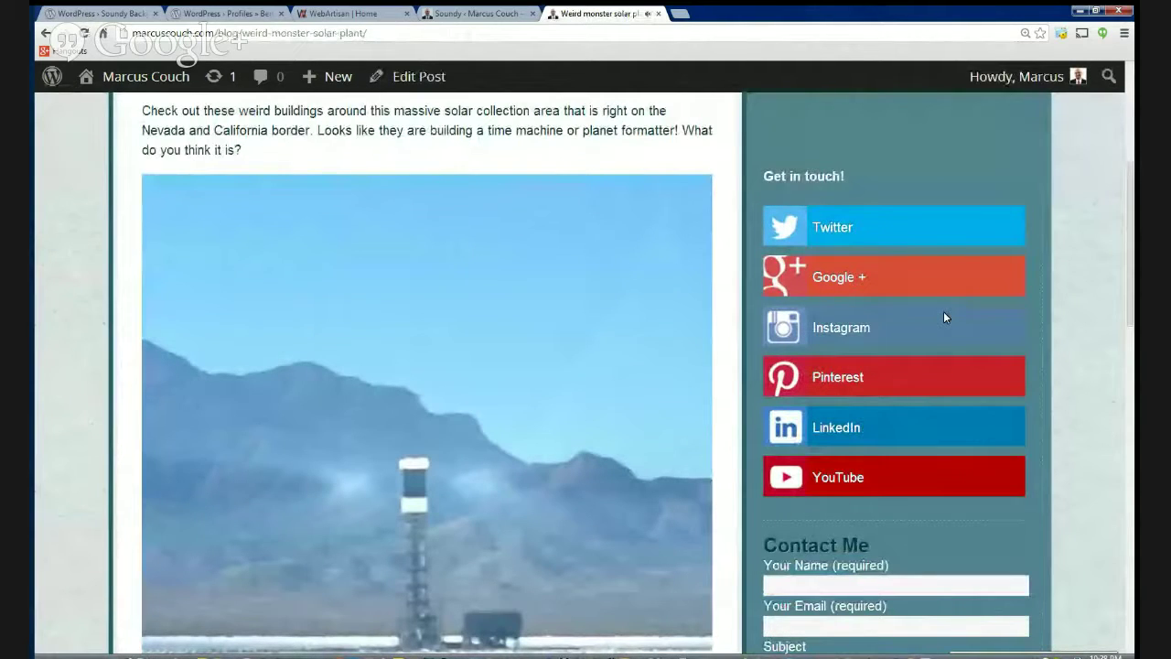
scroll(951, 320, down, 8)
scroll(957, 338, up, 11)
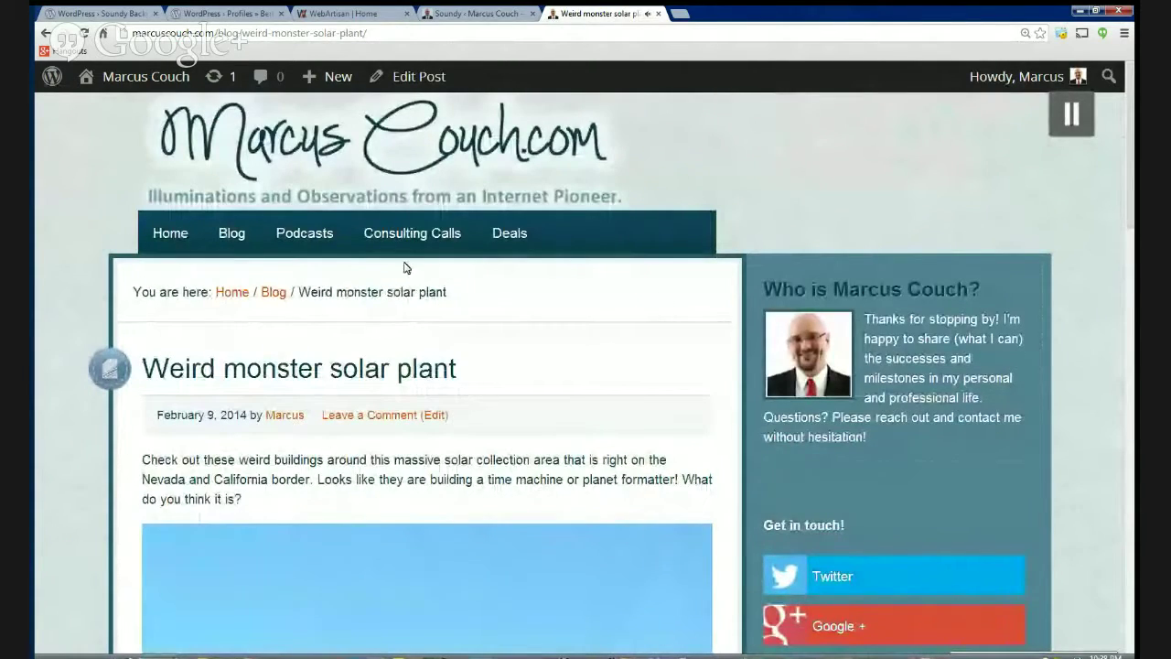
Open the IX Web Hosting Coupon page from the site's Deals, look it over and pause its background music
mouse_move(529, 239)
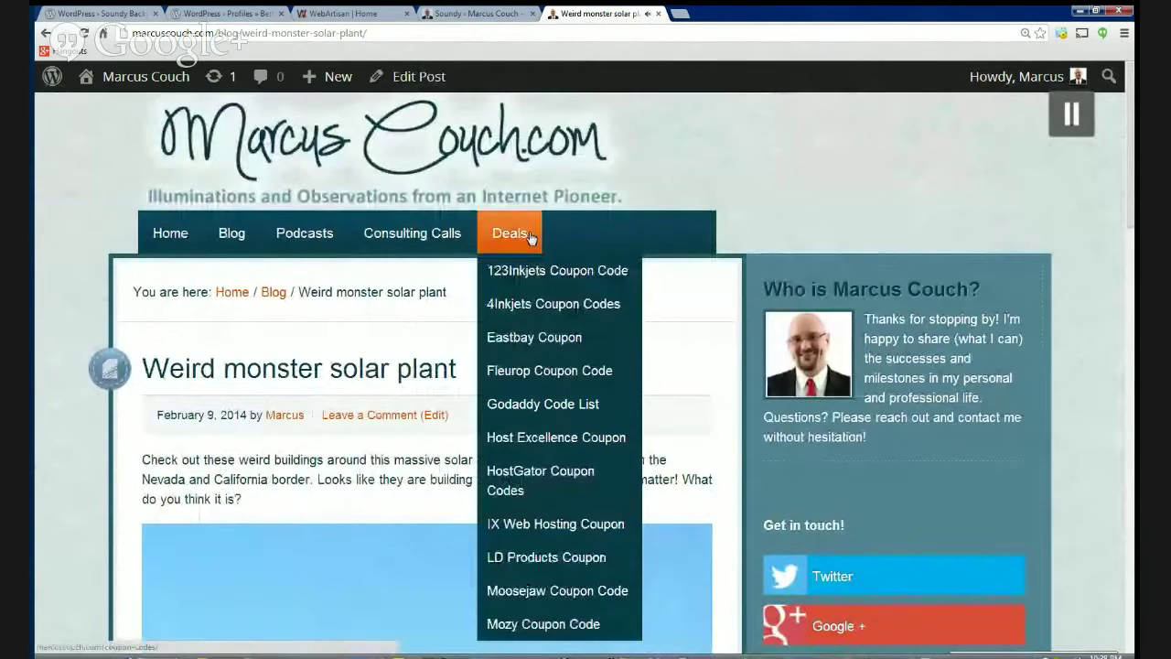
click(587, 524)
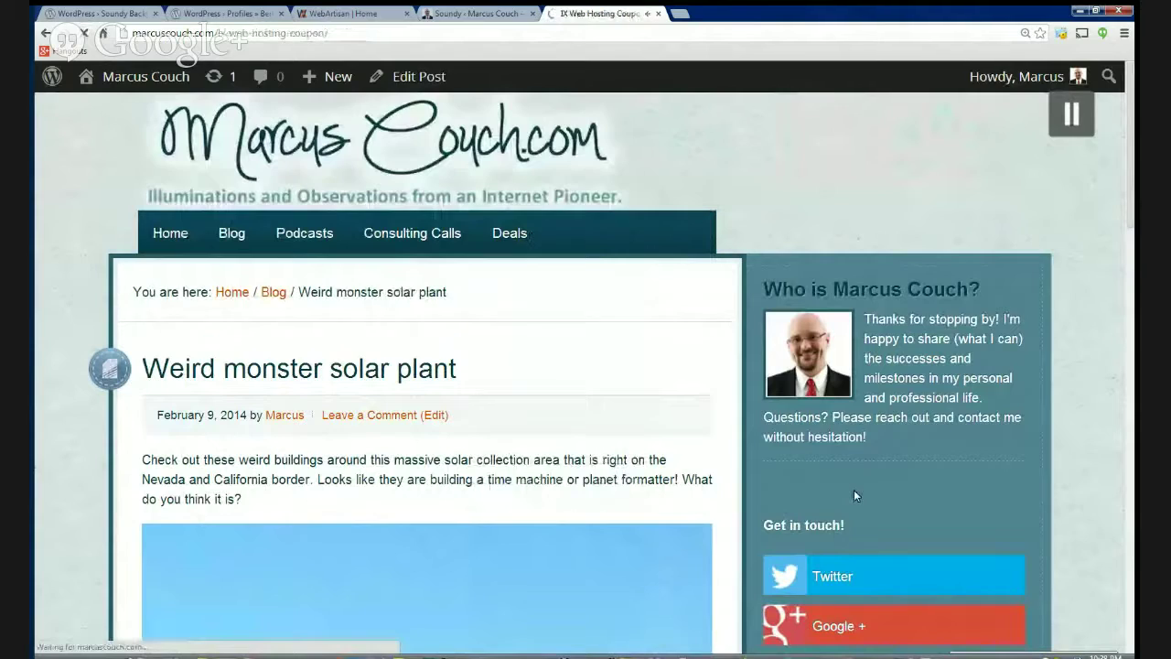
scroll(803, 289, down, 4)
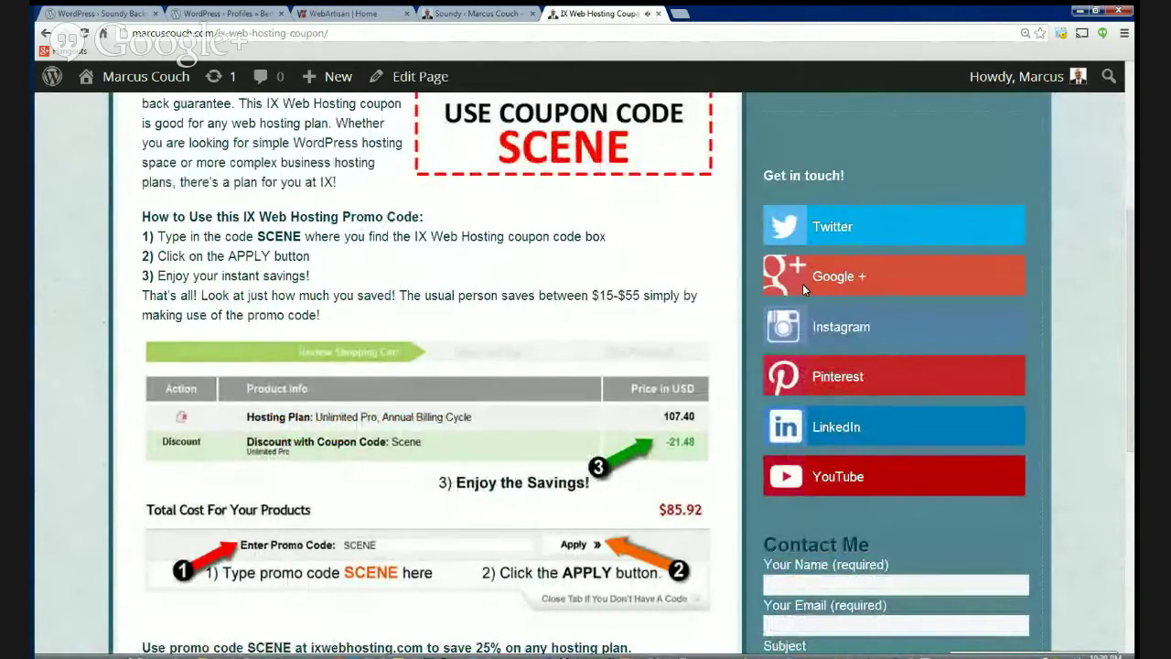
scroll(802, 284, up, 4)
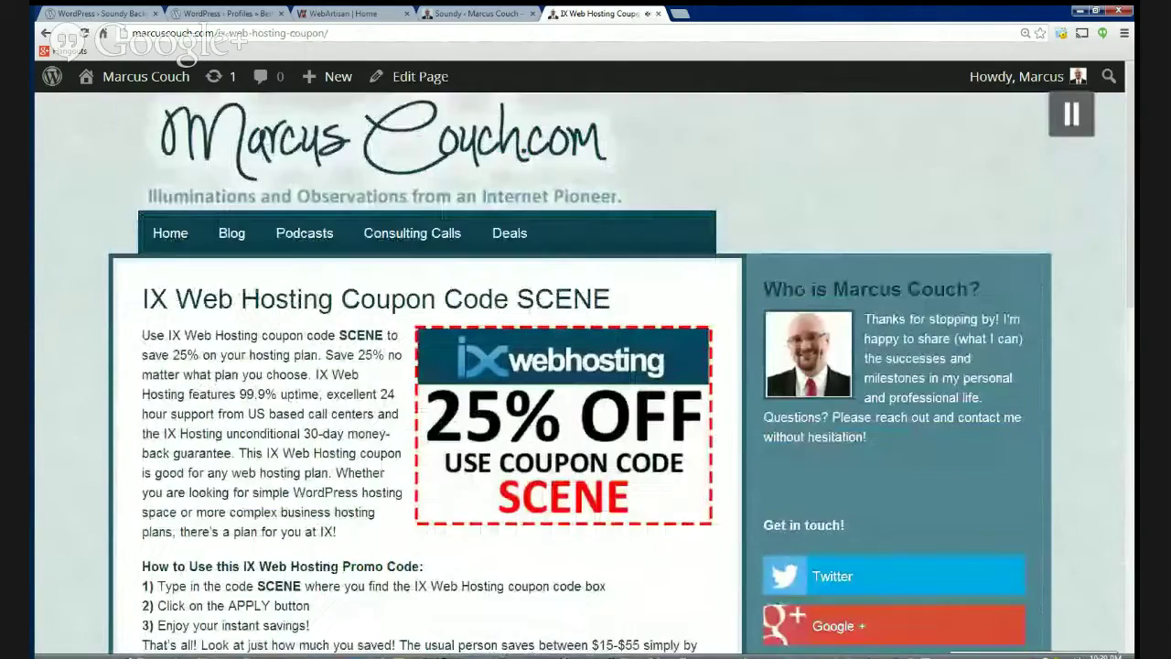
click(1064, 133)
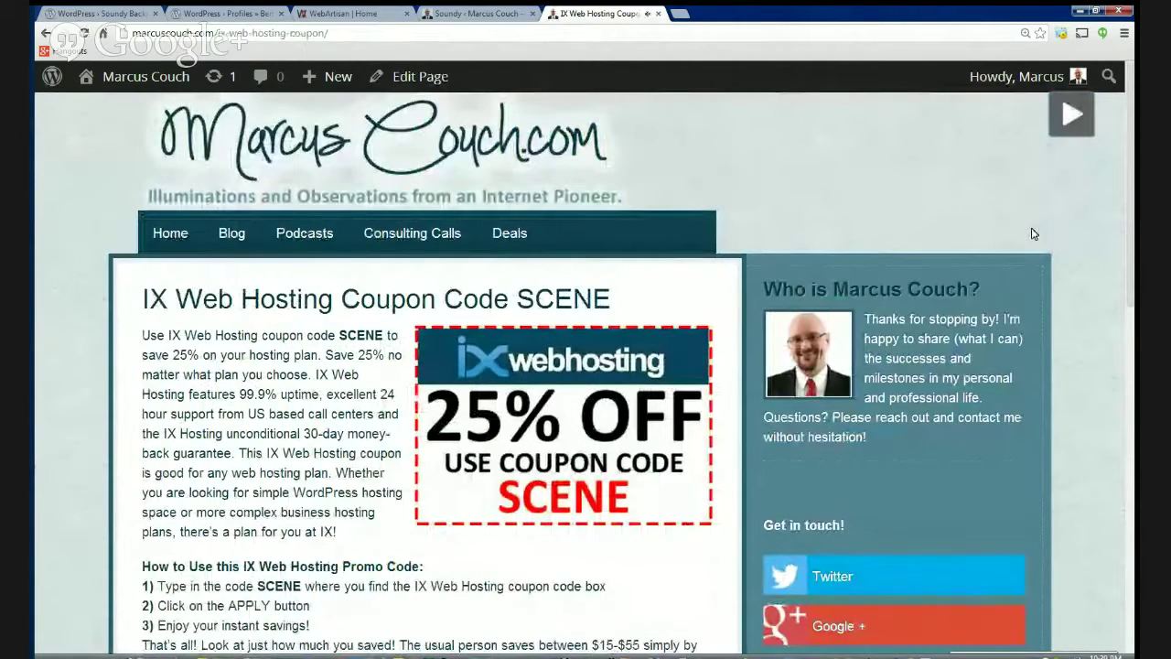
Go back to the site's home page and pause the background music there
scroll(1006, 275, down, 2)
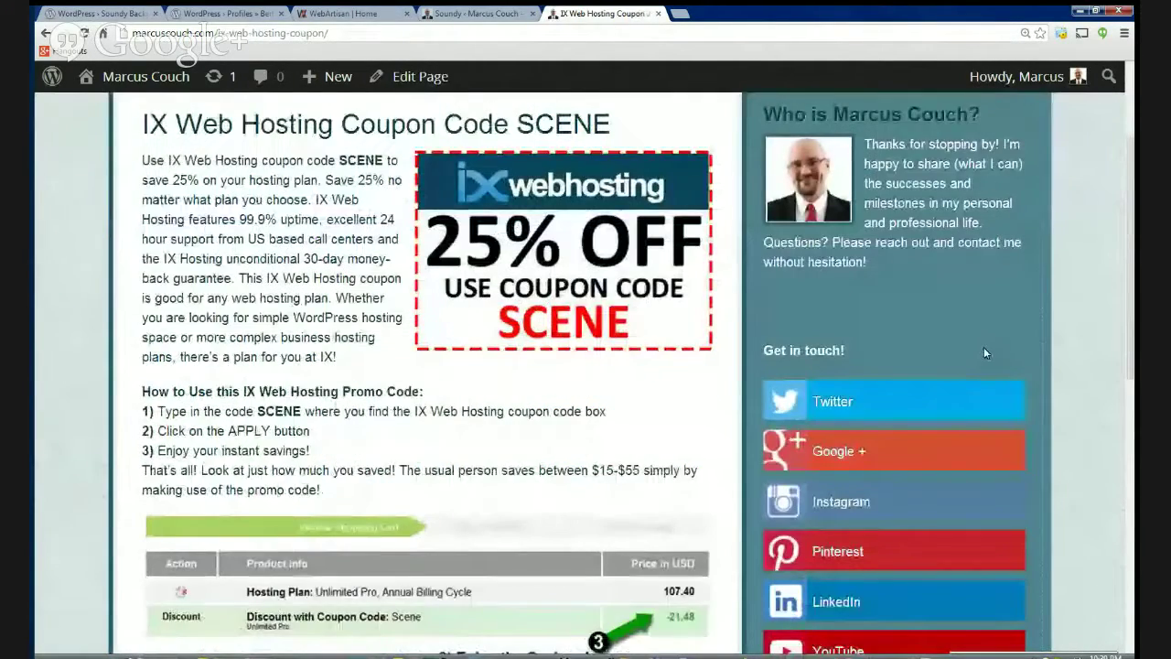
scroll(984, 347, up, 2)
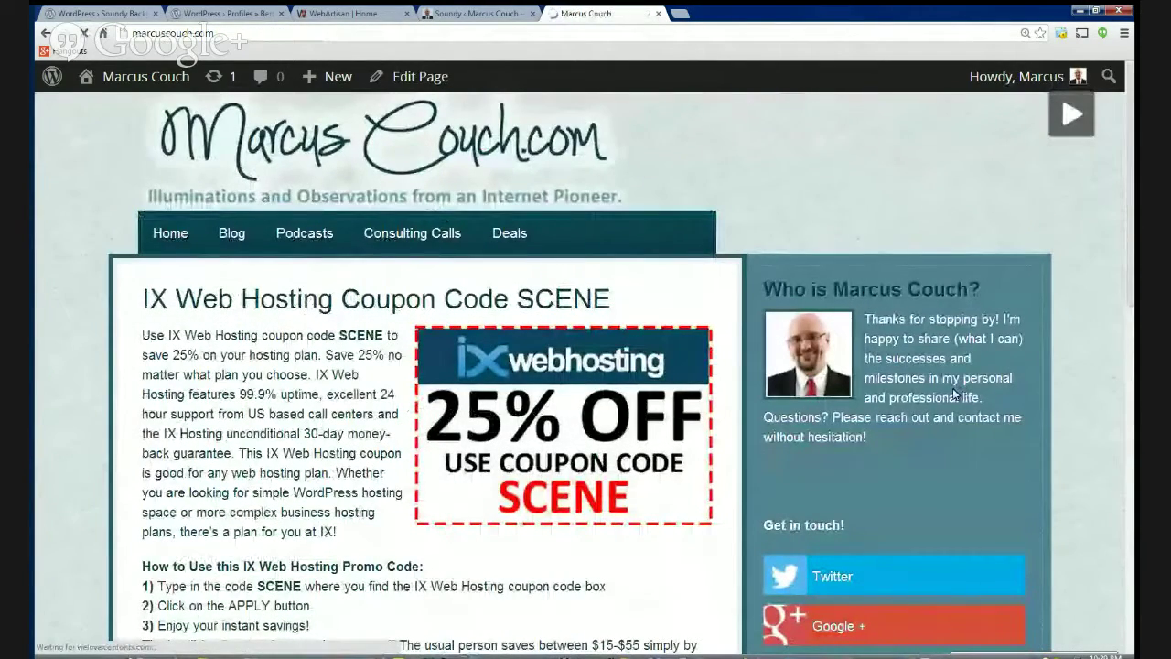
scroll(1048, 235, down, 4)
scroll(1076, 229, up, 4)
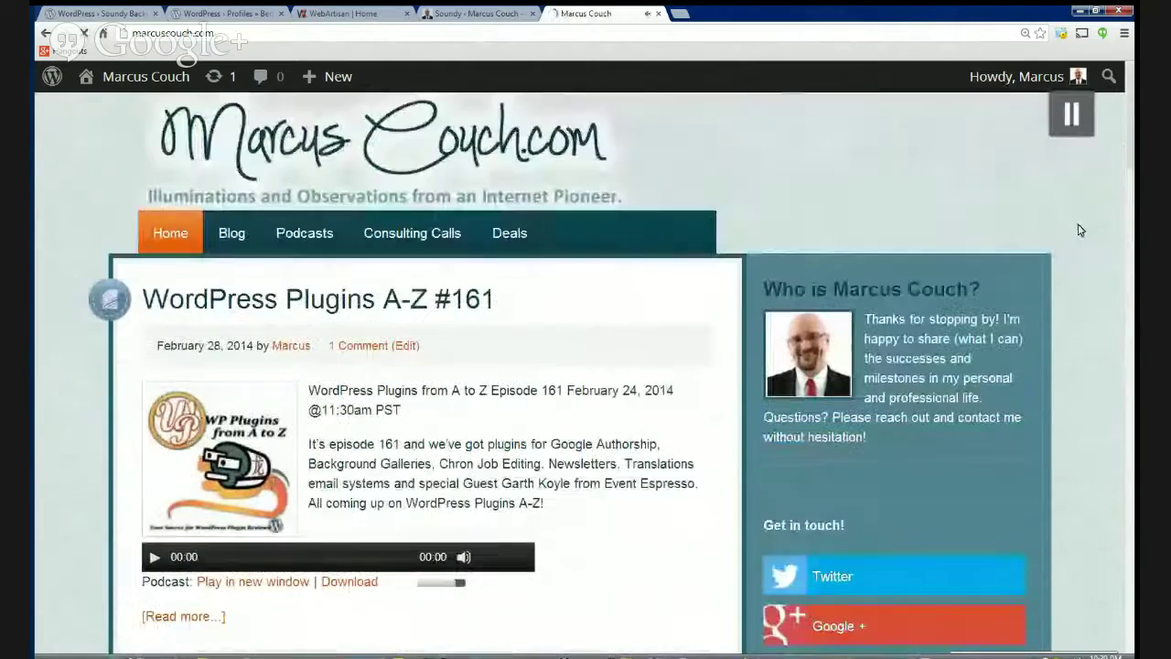
click(1077, 123)
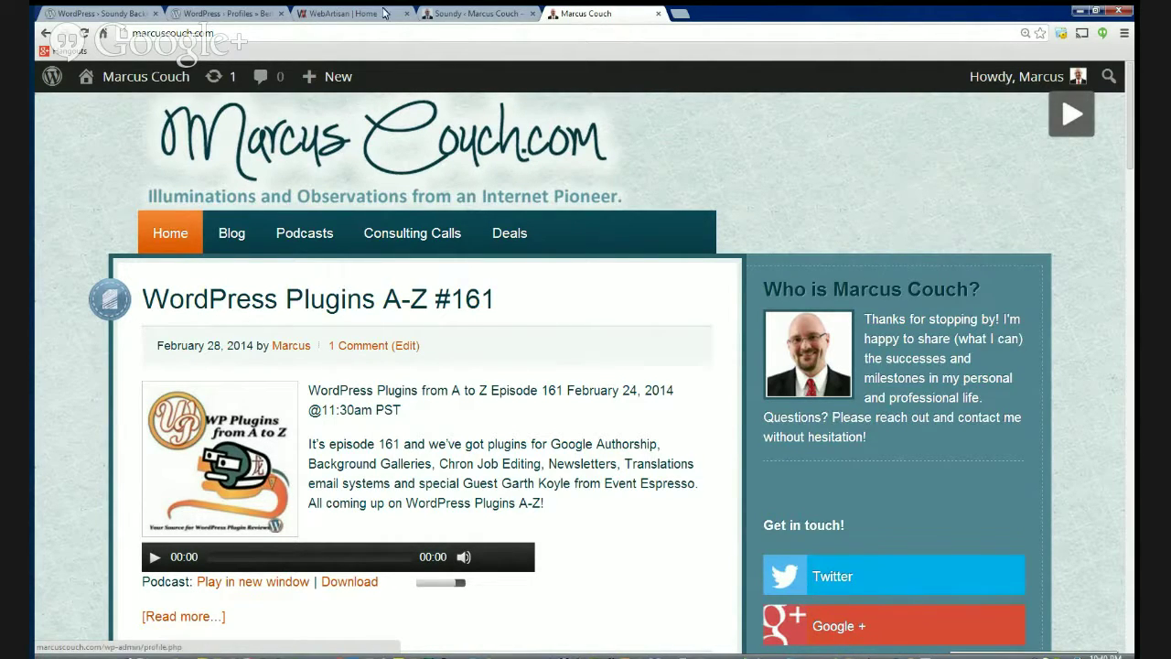
Switch to the Soundy Background Music plugin page on WordPress.org
click(126, 15)
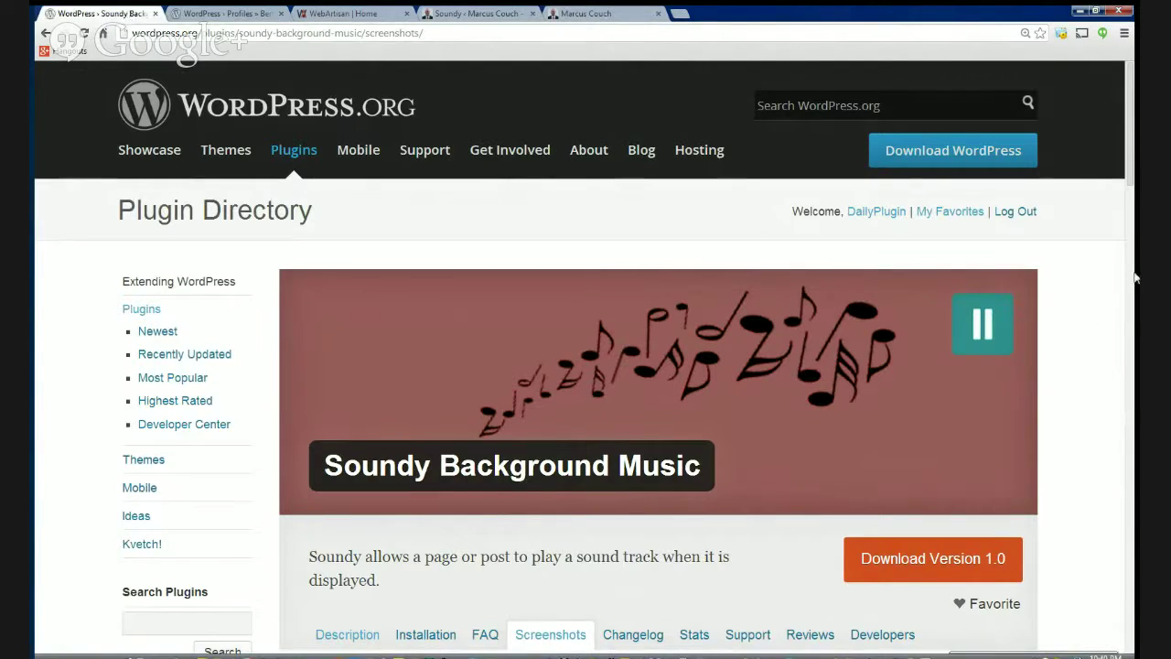